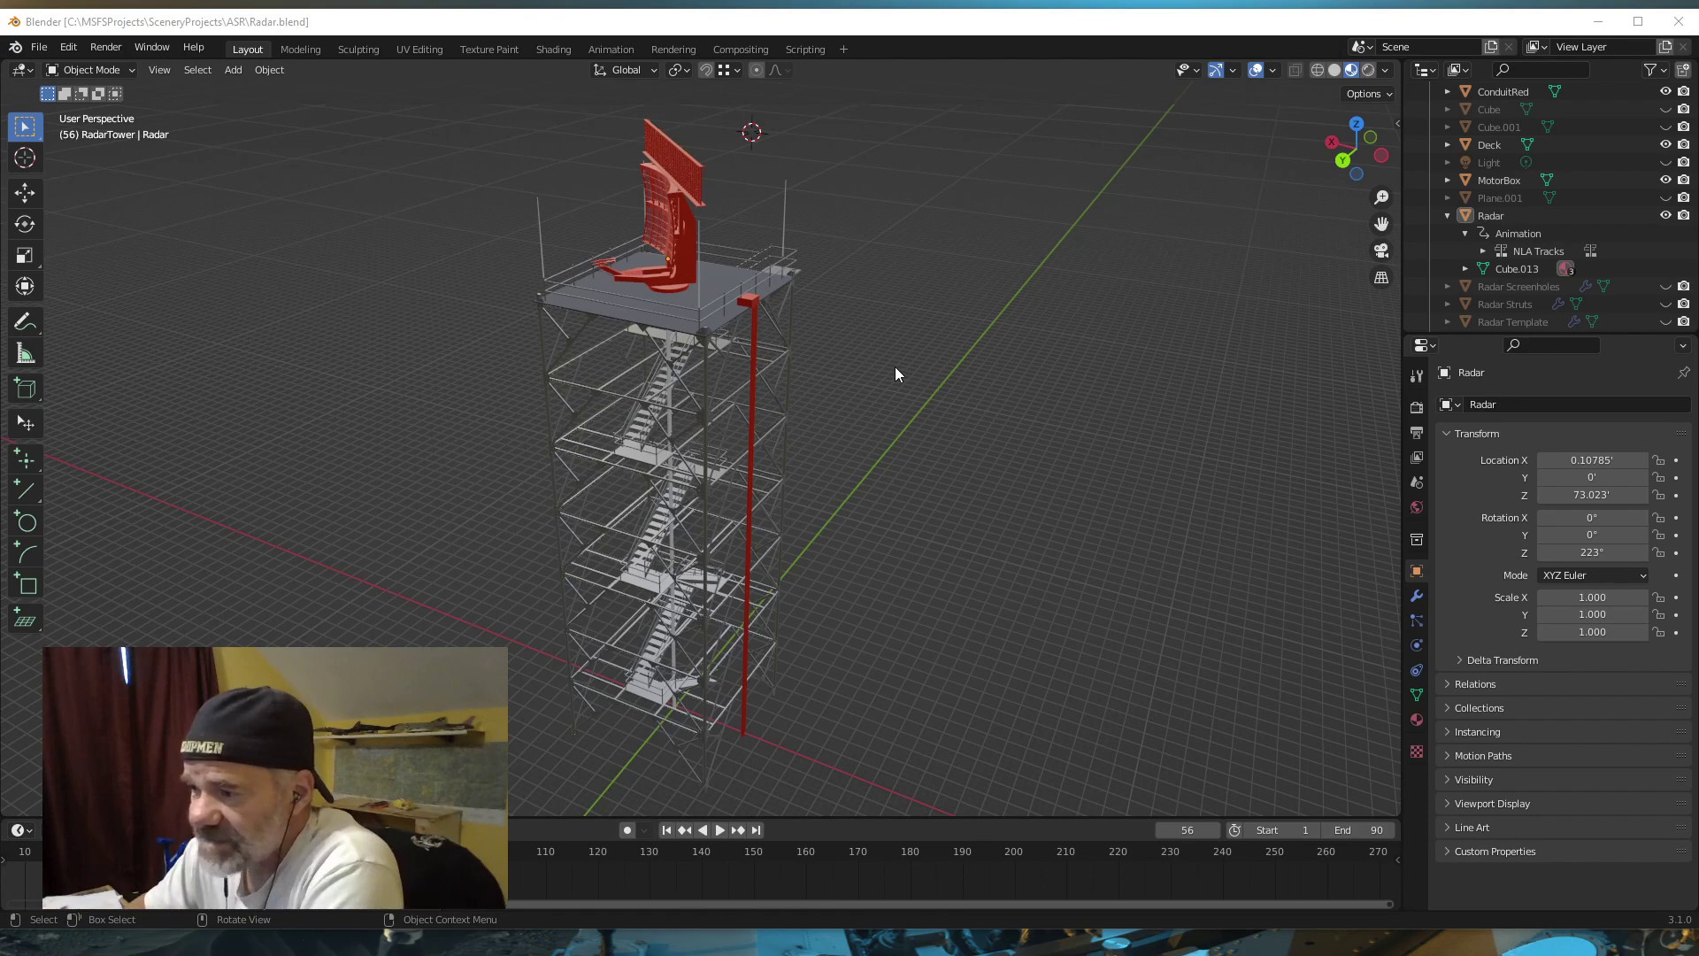
# - Play the radar's spin animation and pause it at frame 12, antenna at 47.9° Z rotation
pyautogui.moveTo(895, 397); pyautogui.dragTo(838, 405, button='middle')
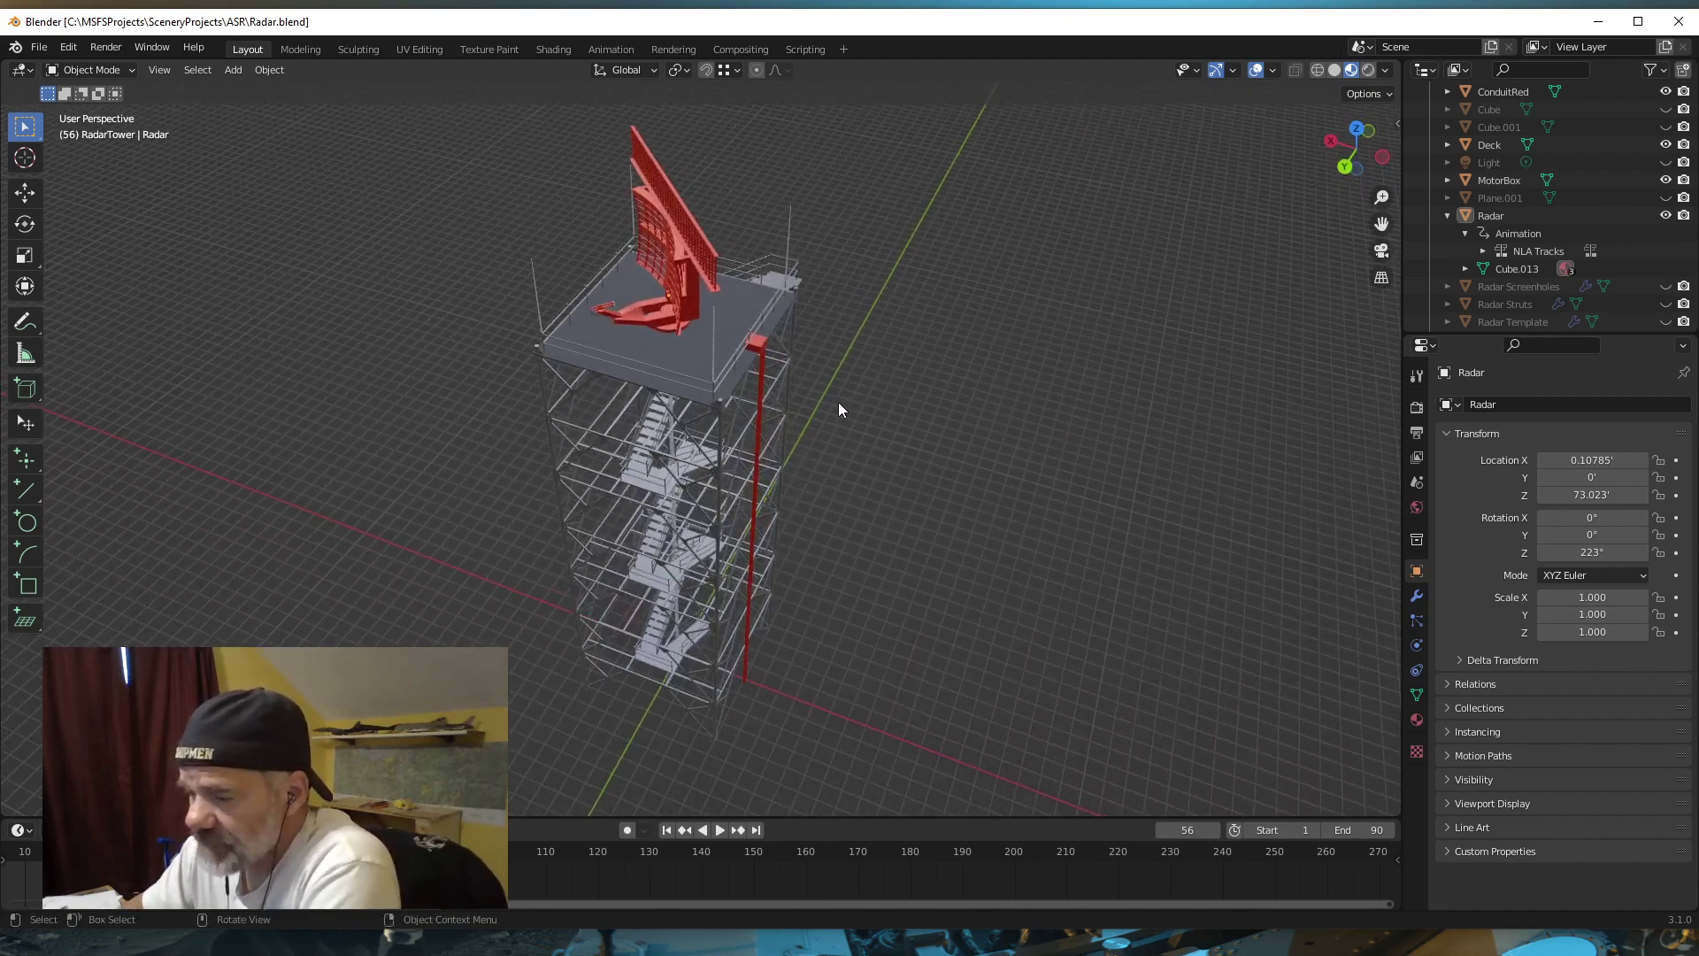
pyautogui.click(720, 830)
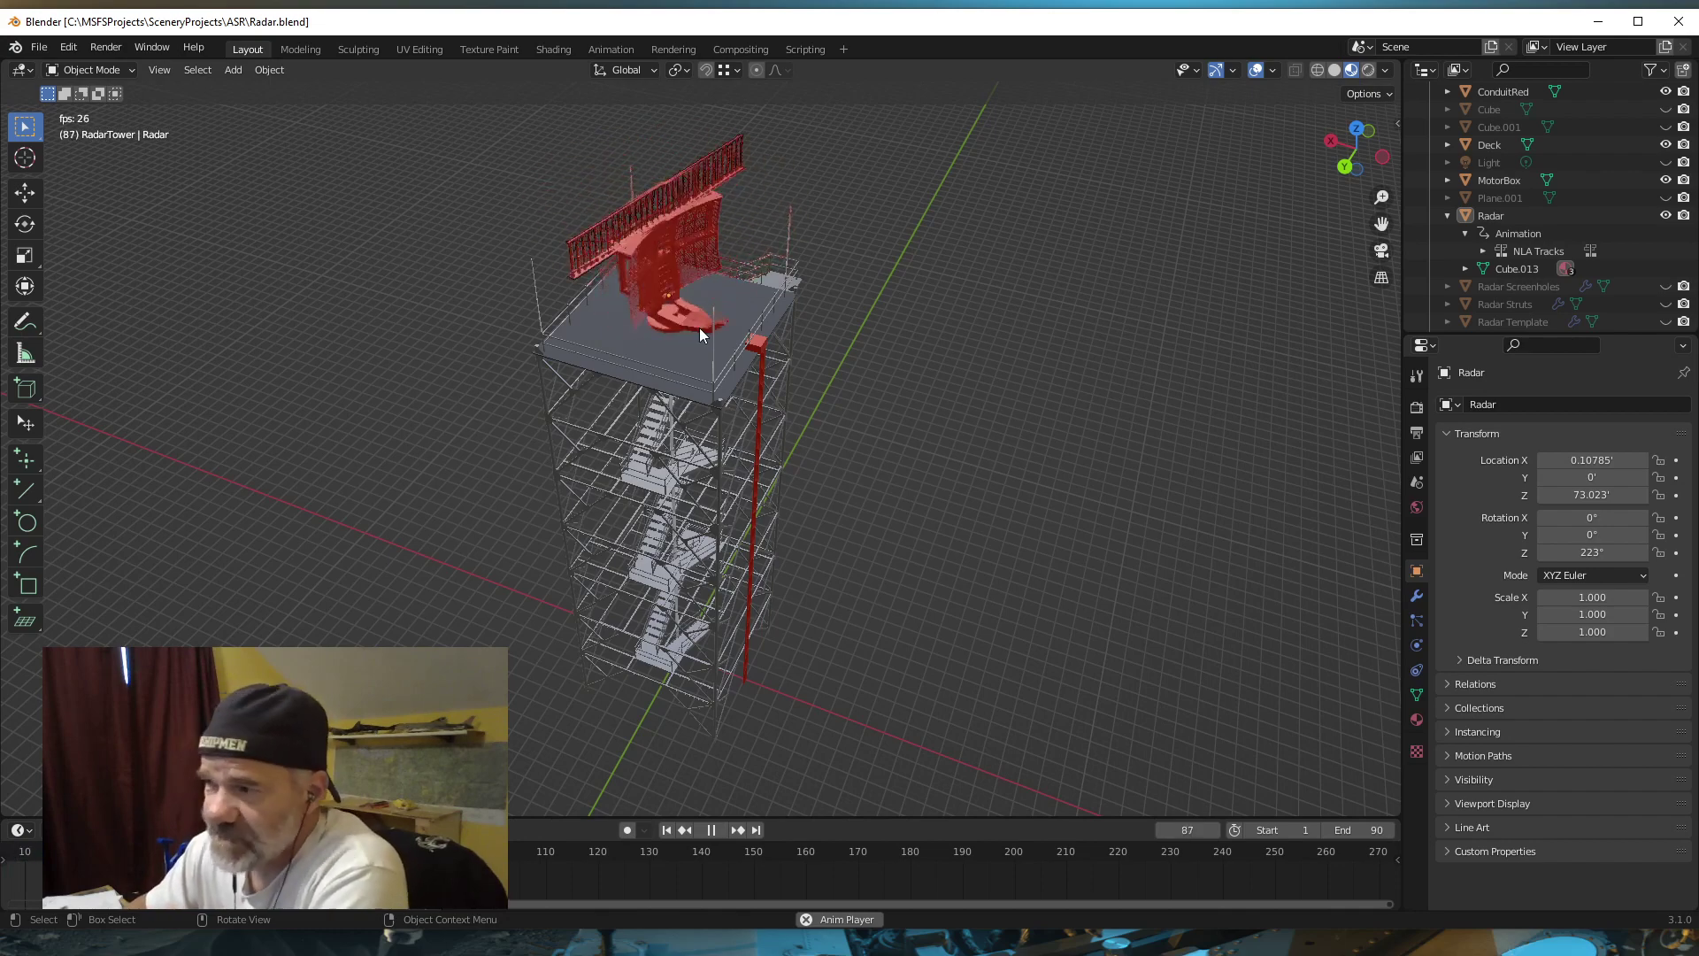
pyautogui.click(709, 826)
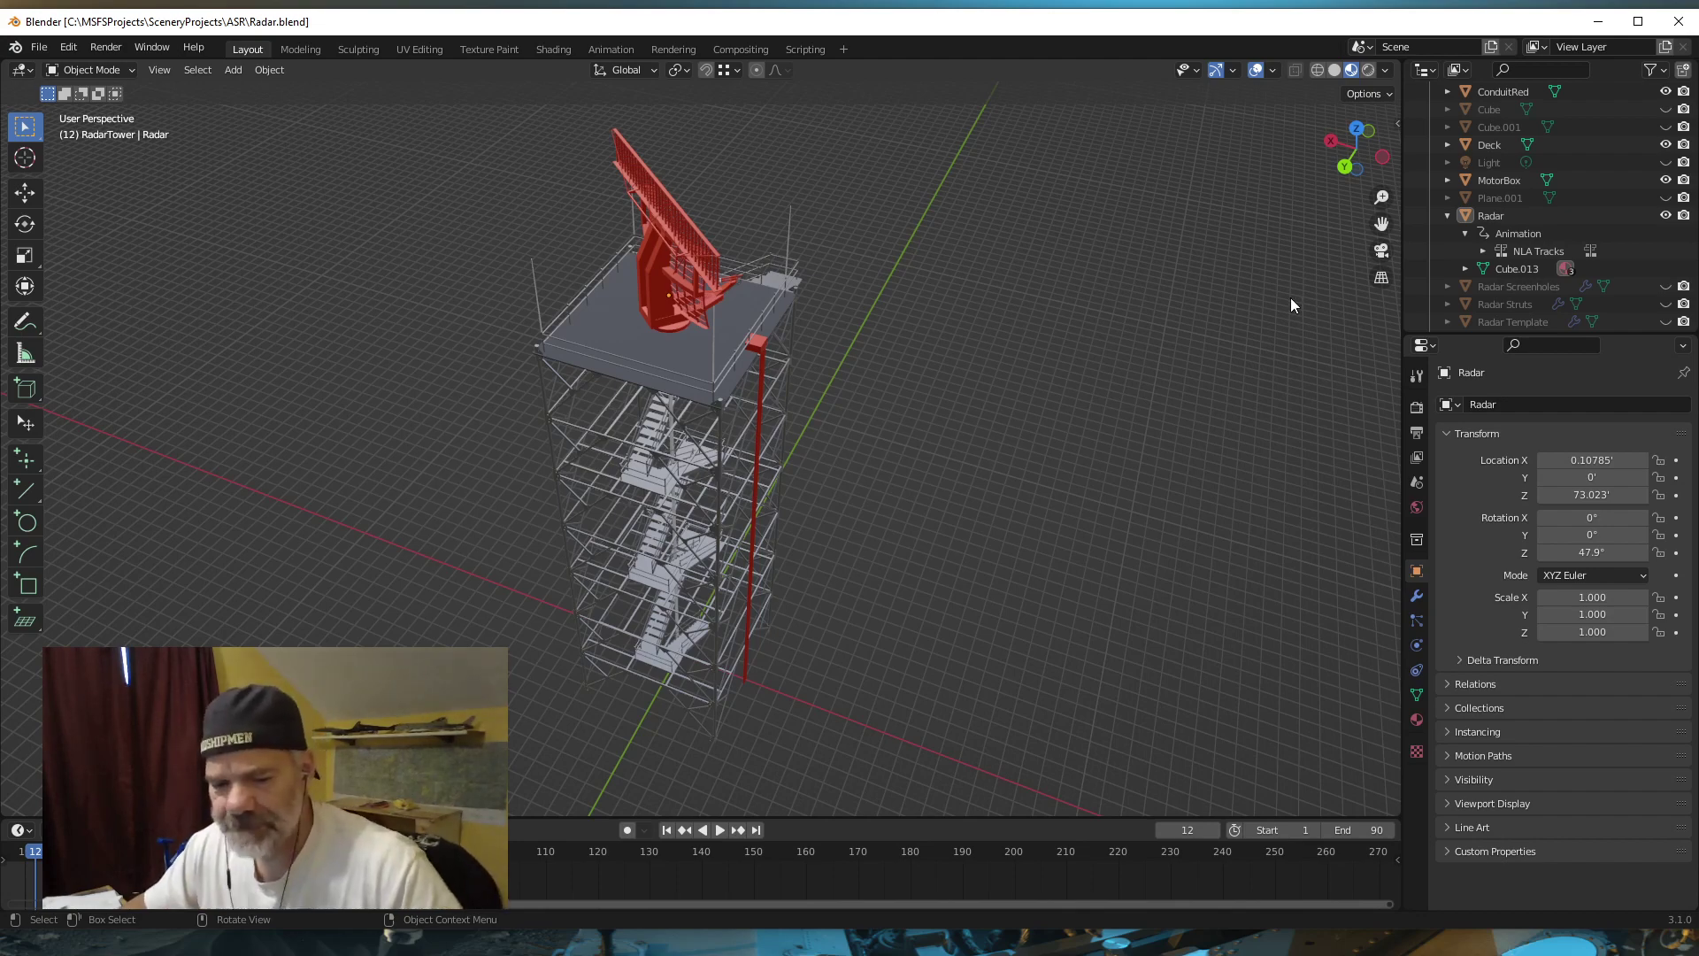
# - Check the radar's Item transform values in the sidebar, then return to the Multi-Export glTF 2.0 panel
pyautogui.press('n')
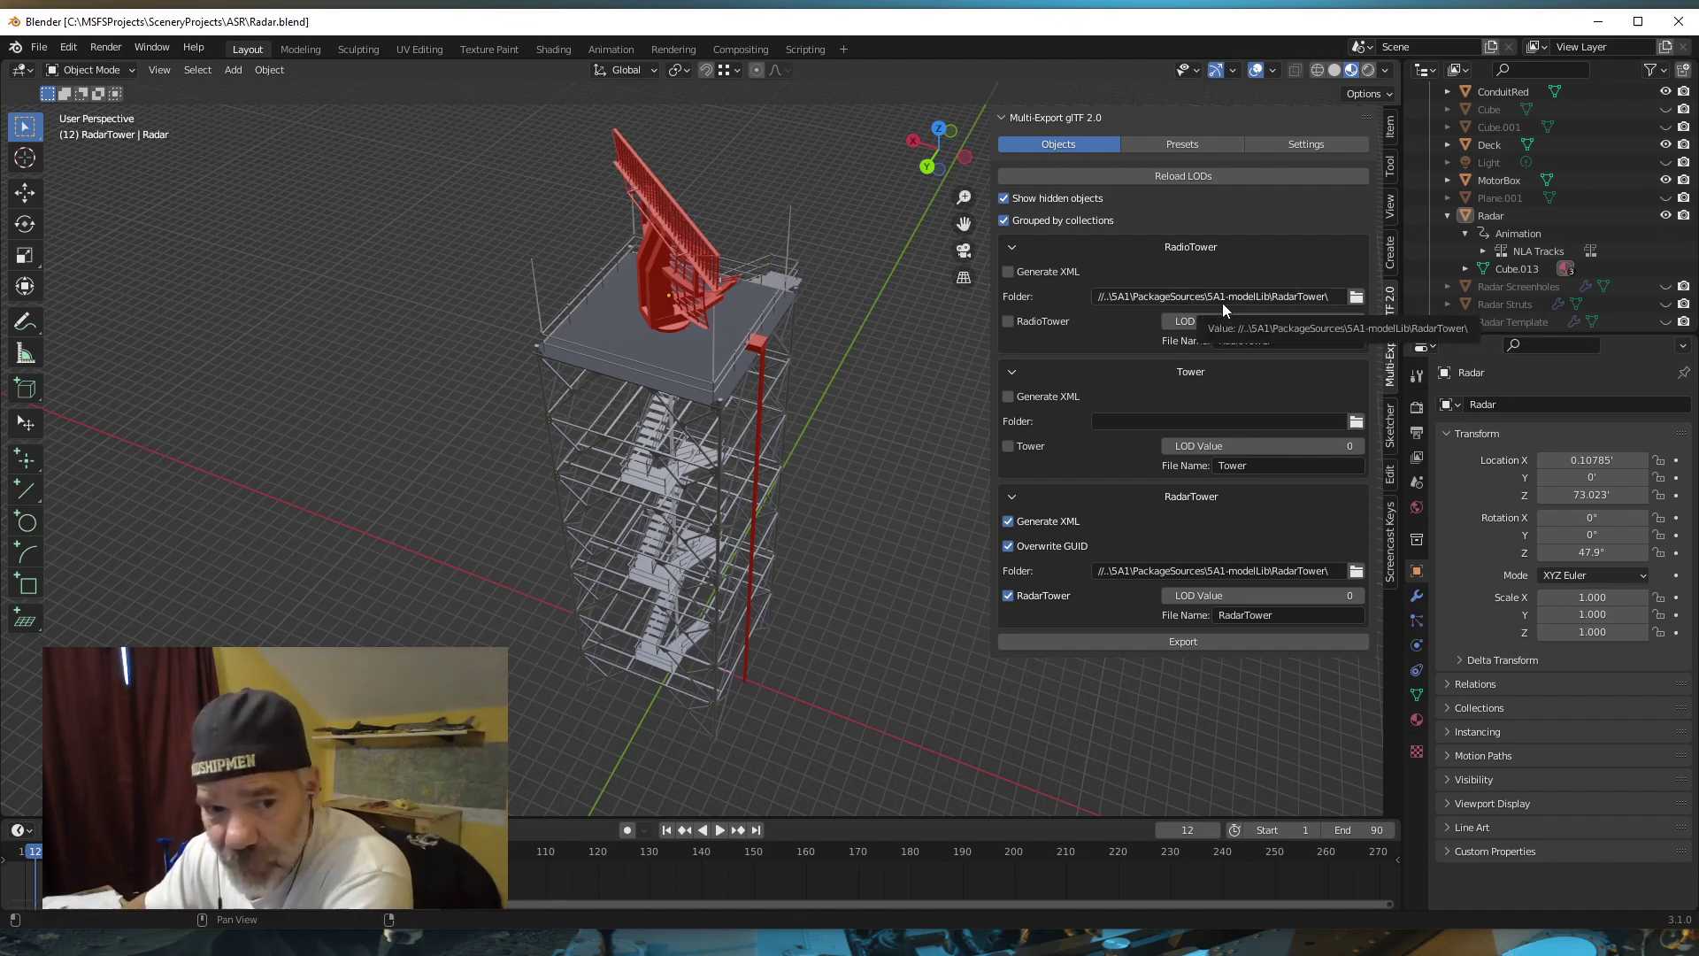
pyautogui.click(1390, 129)
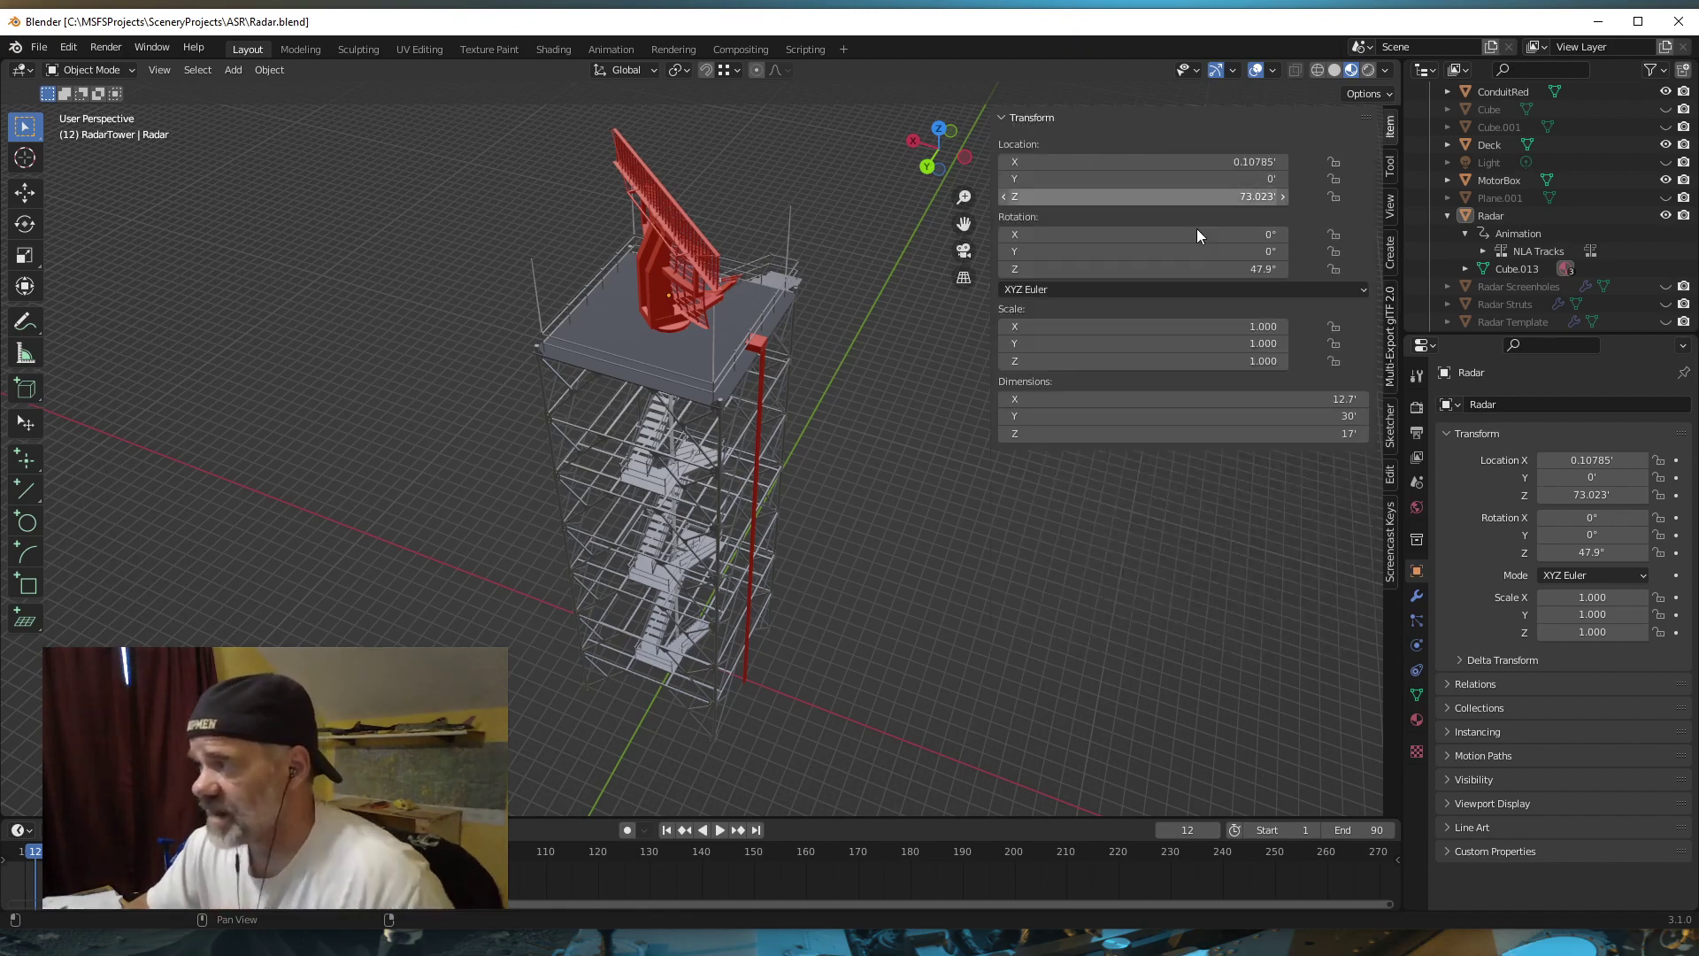
pyautogui.press('n')
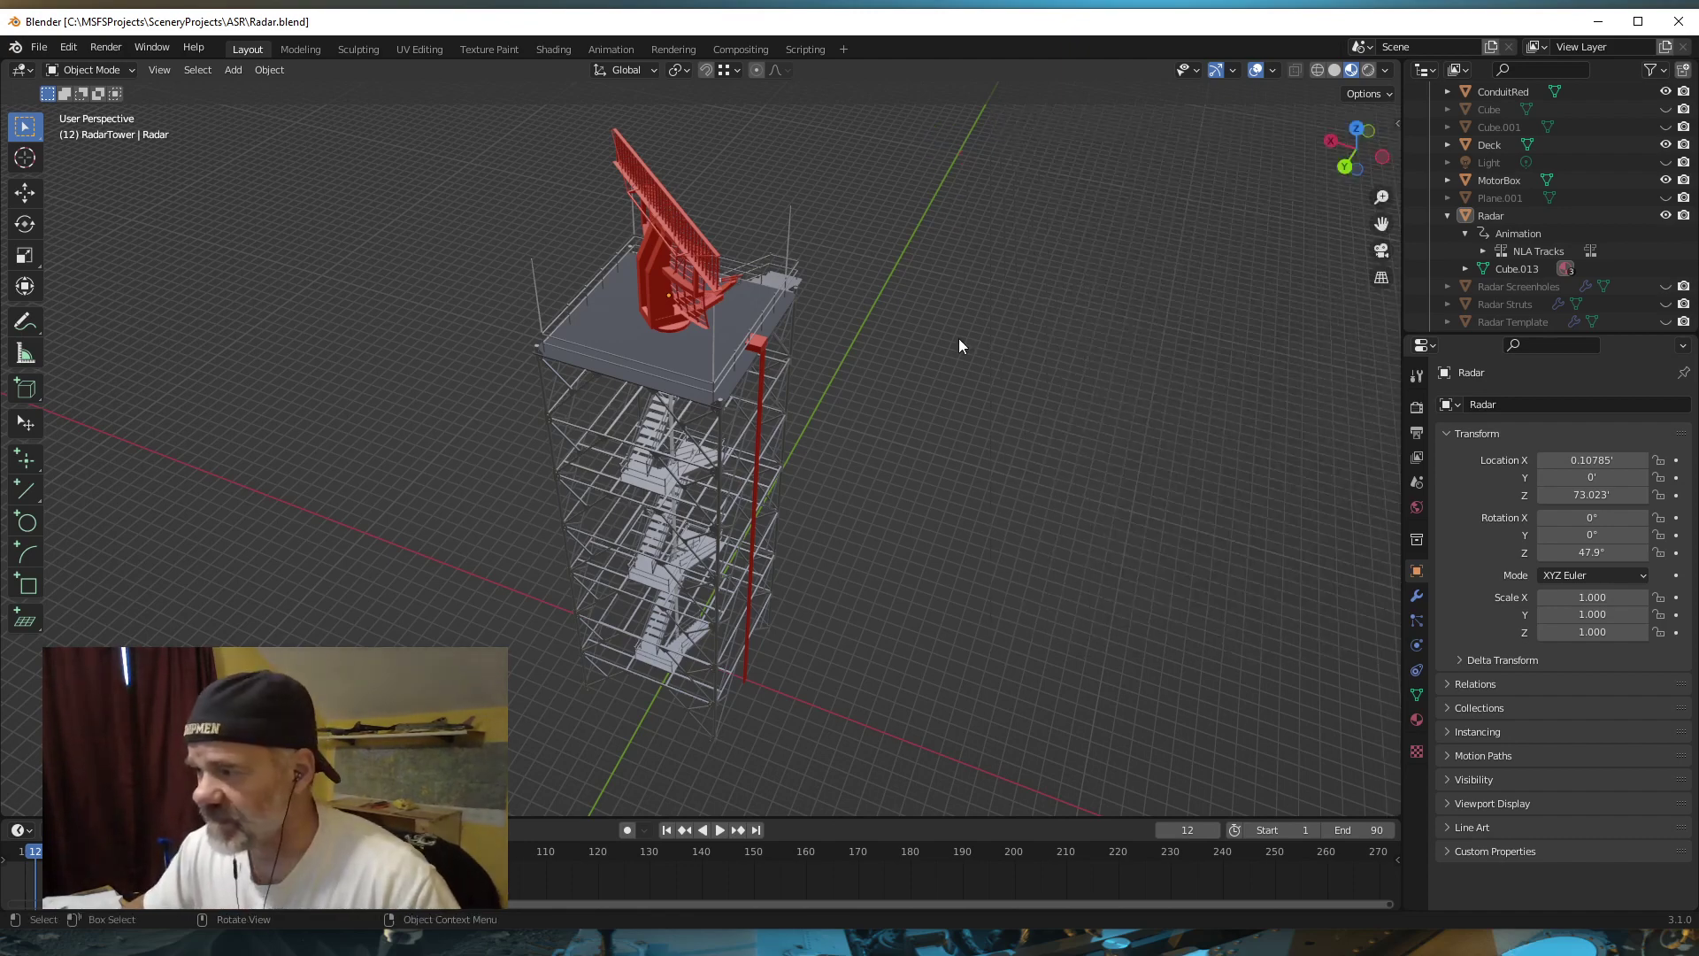
pyautogui.press('n')
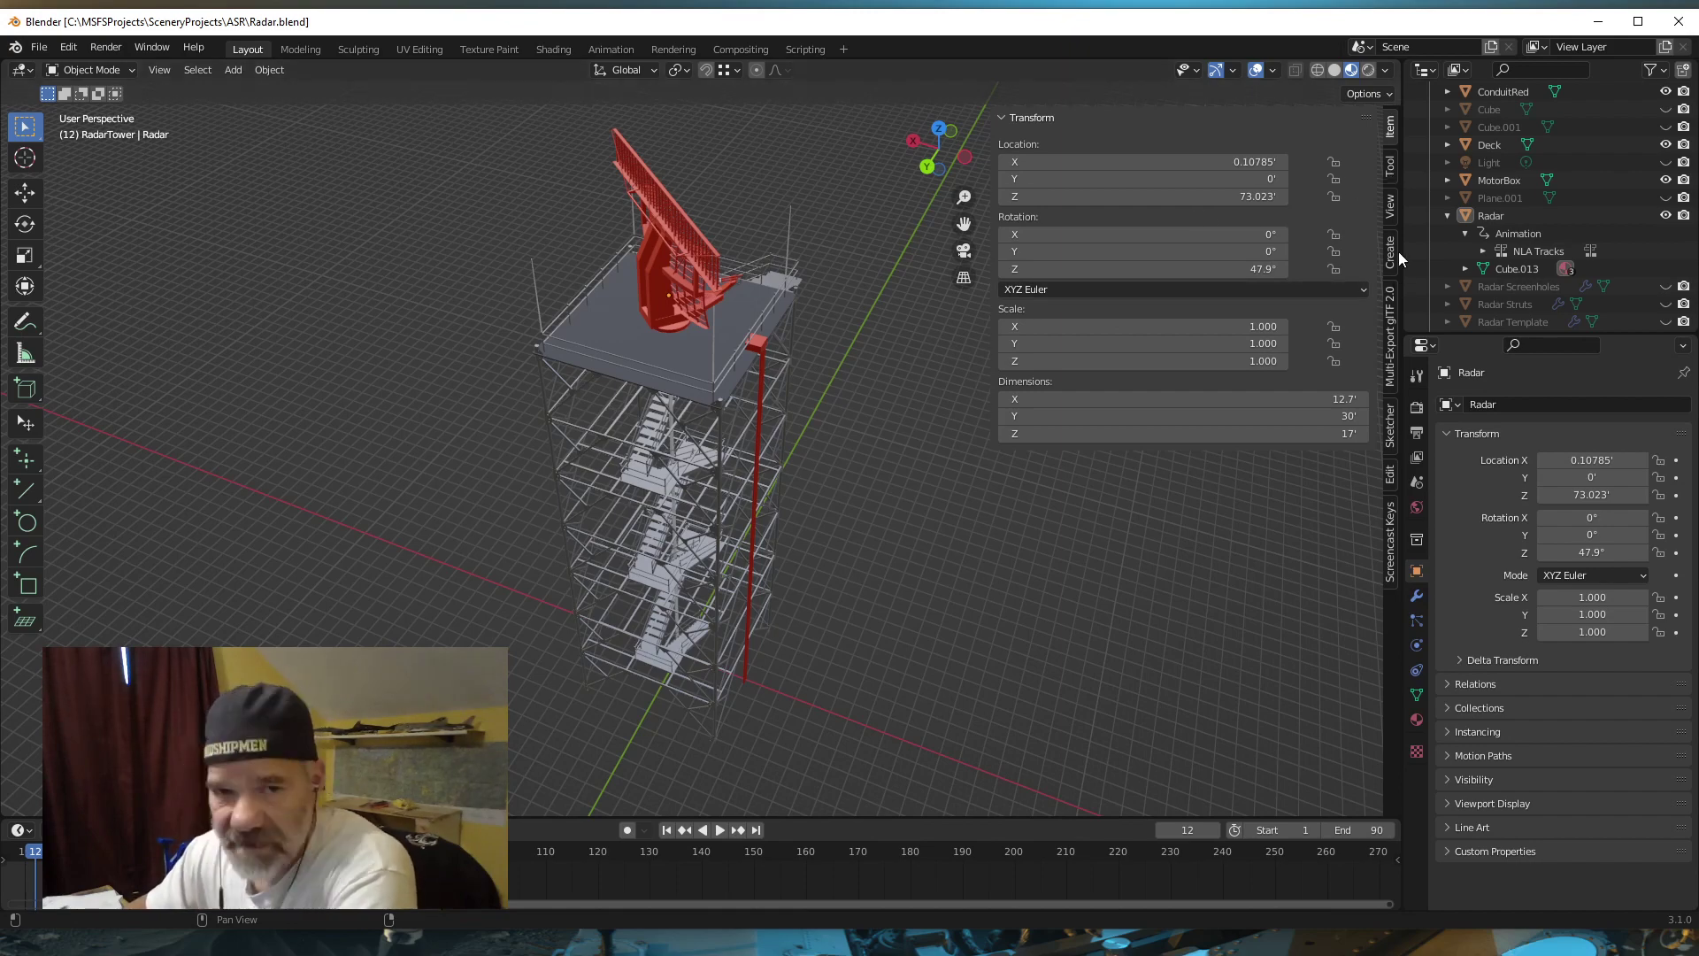
pyautogui.click(1389, 357)
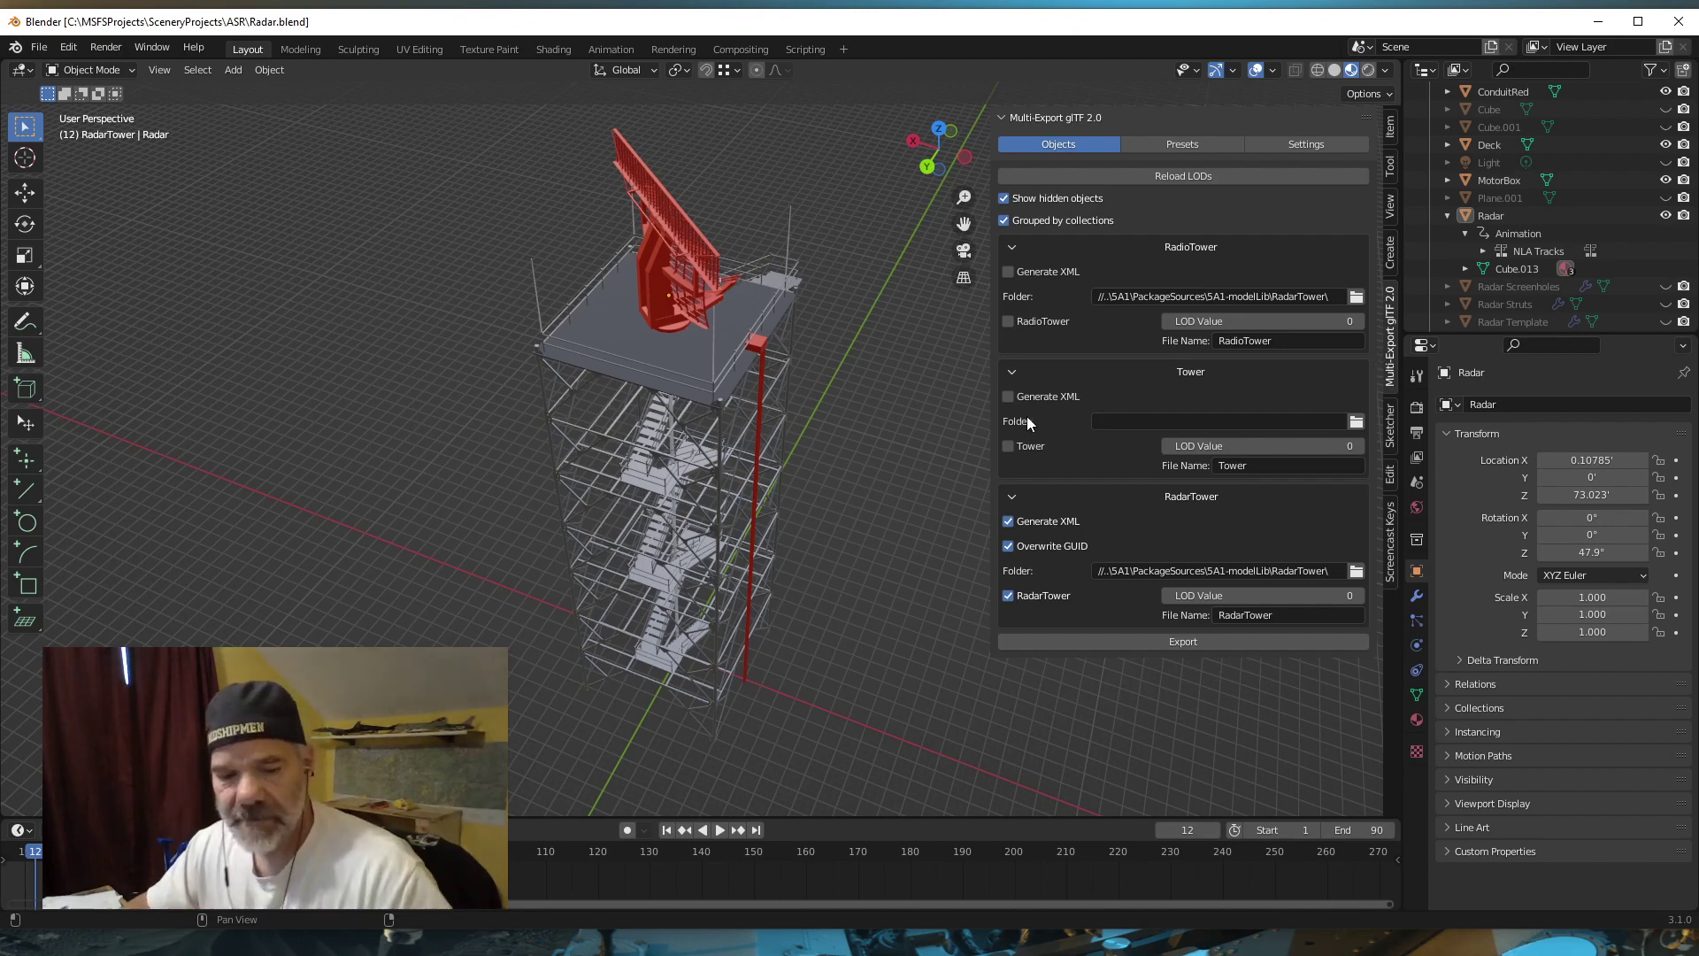
pyautogui.press('n')
pyautogui.press('n')
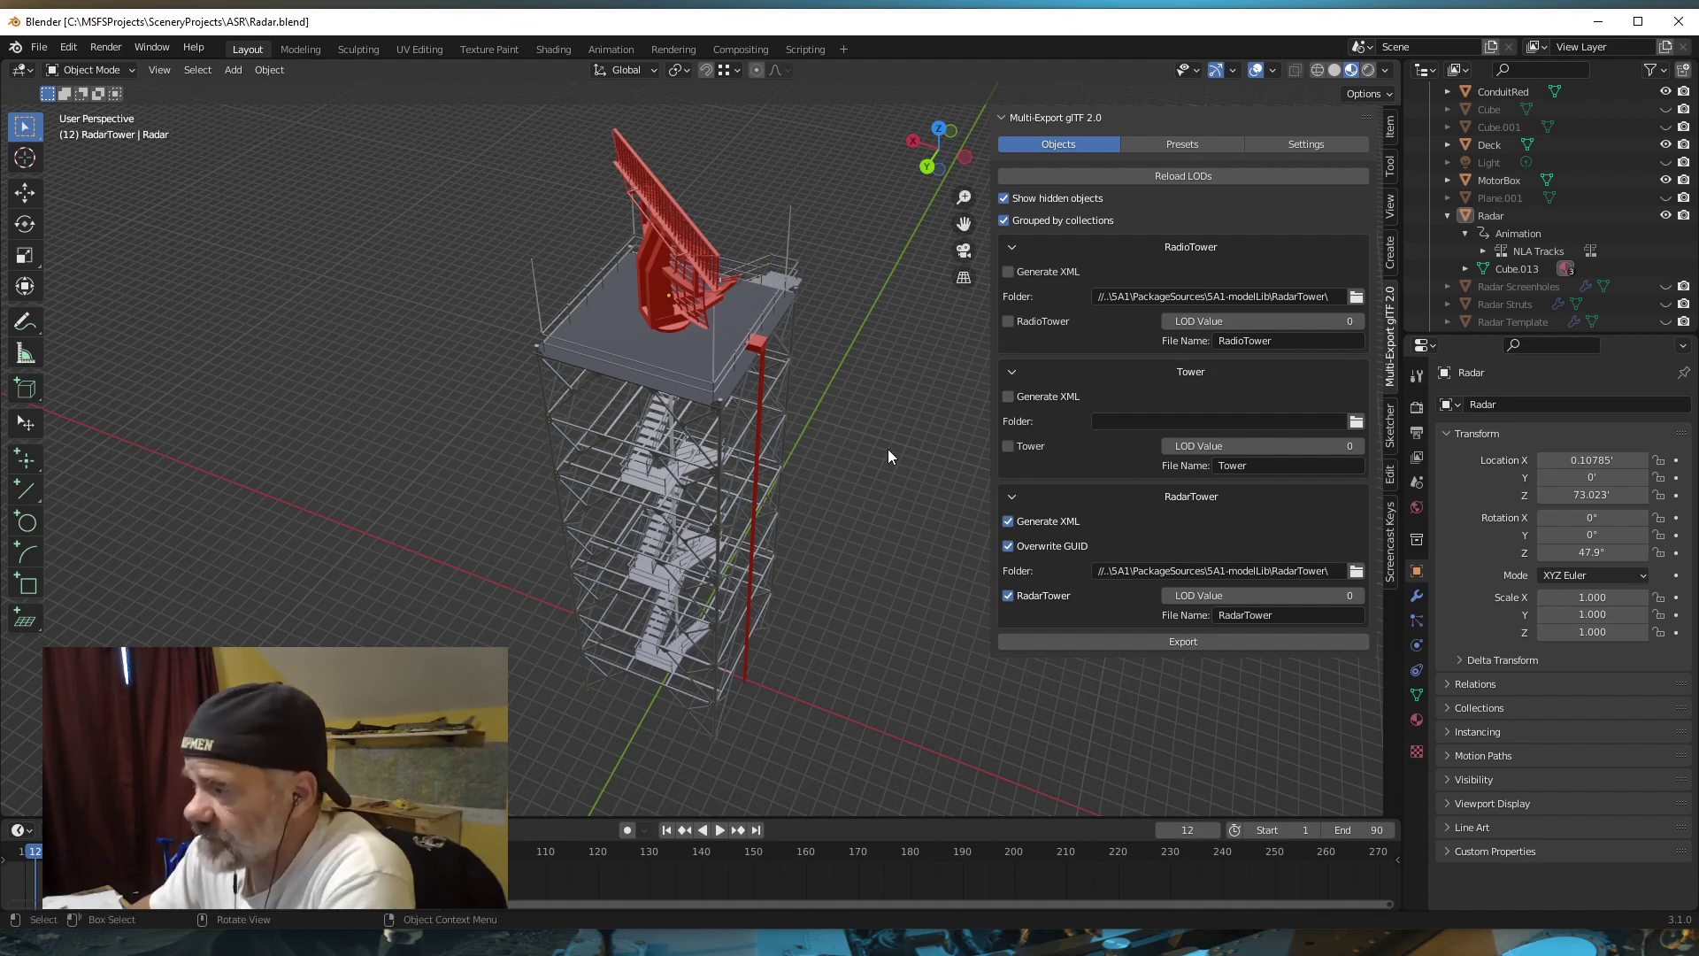
# - Hide the sidebar, select all radar tower objects, and start a glTF 2.0 (.glb/.gltf) export
pyautogui.press('n')
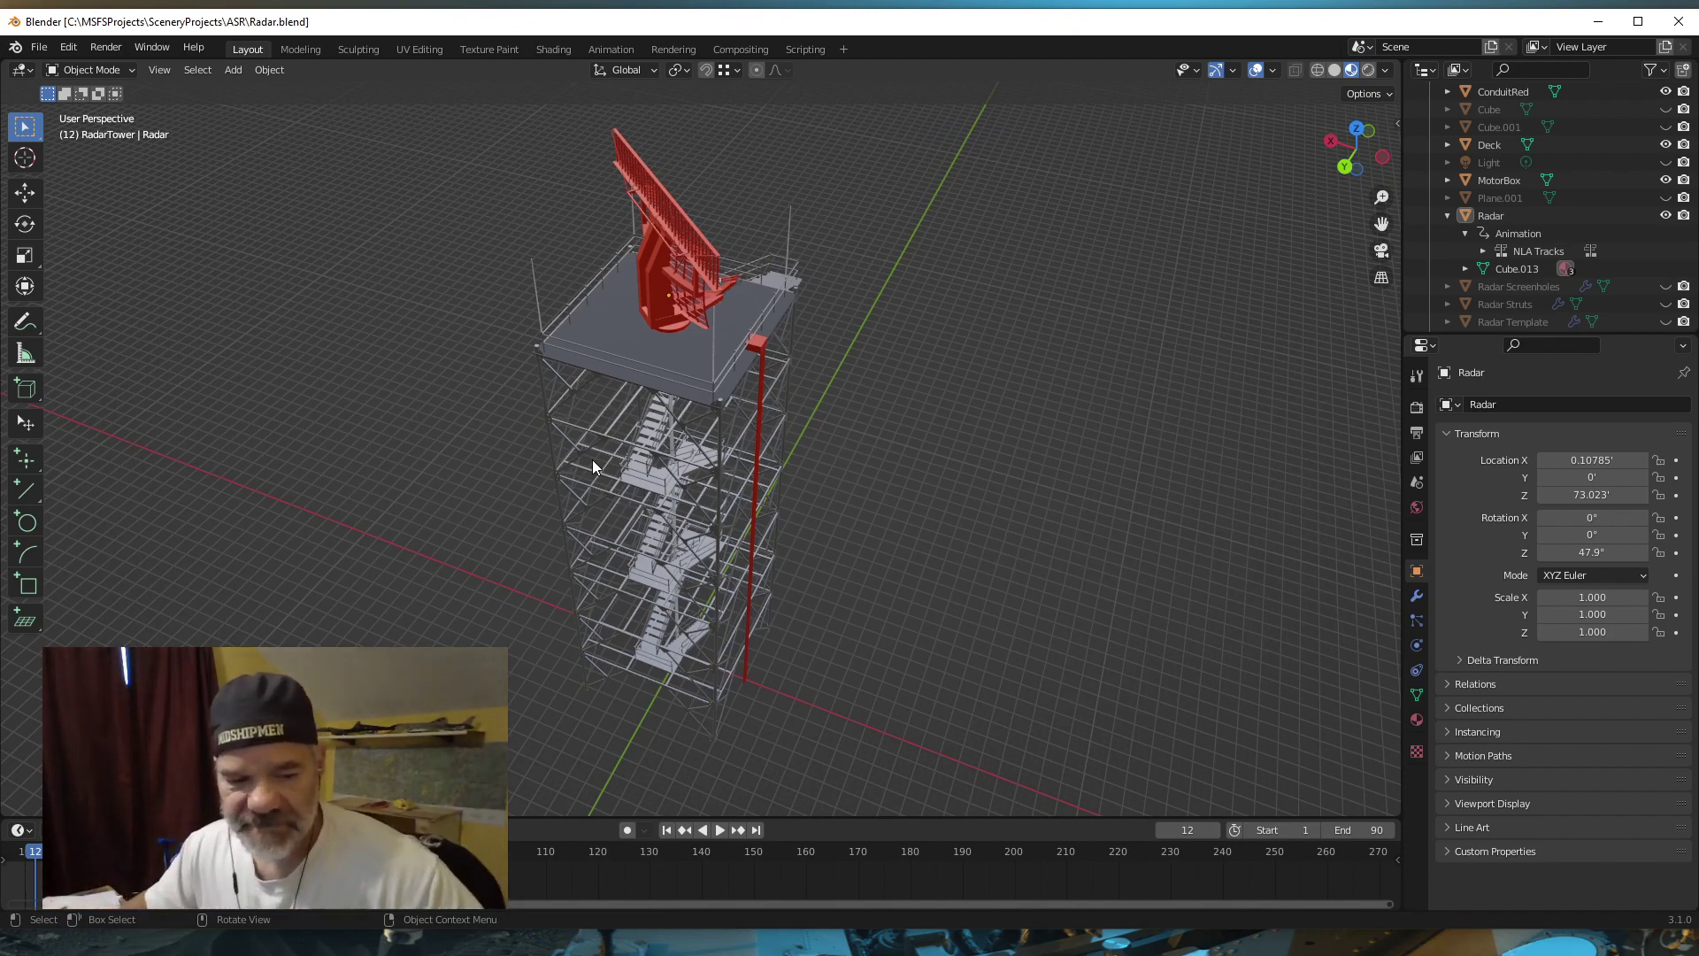
pyautogui.press('a')
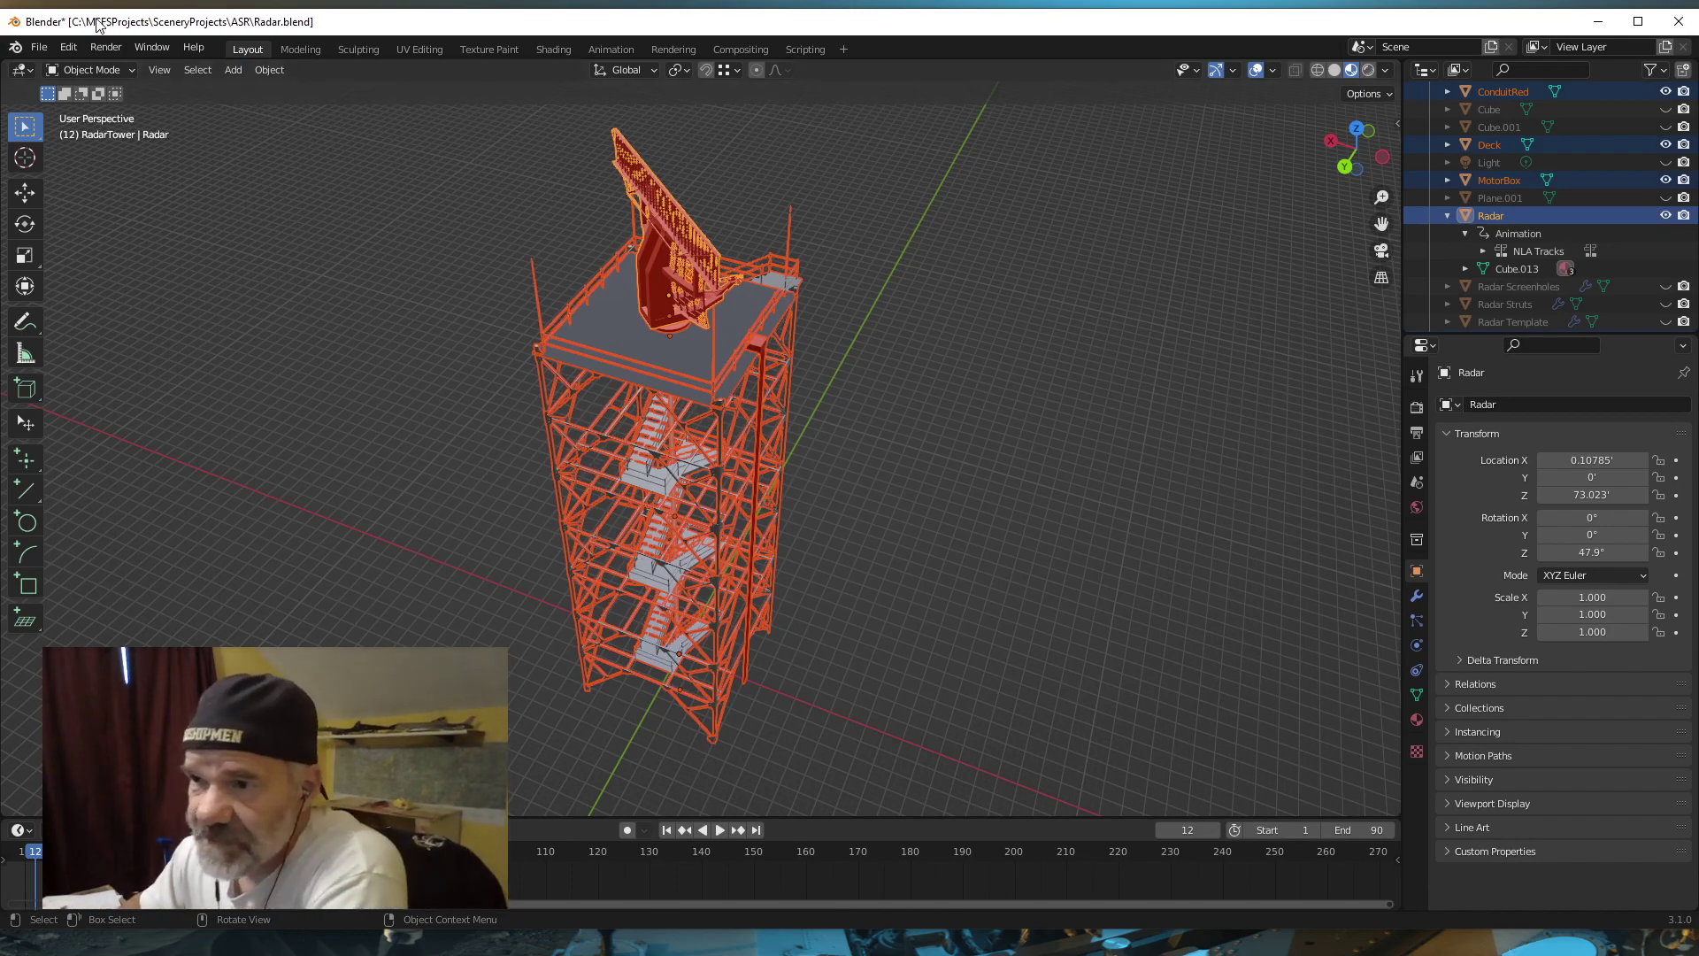
pyautogui.click(34, 48)
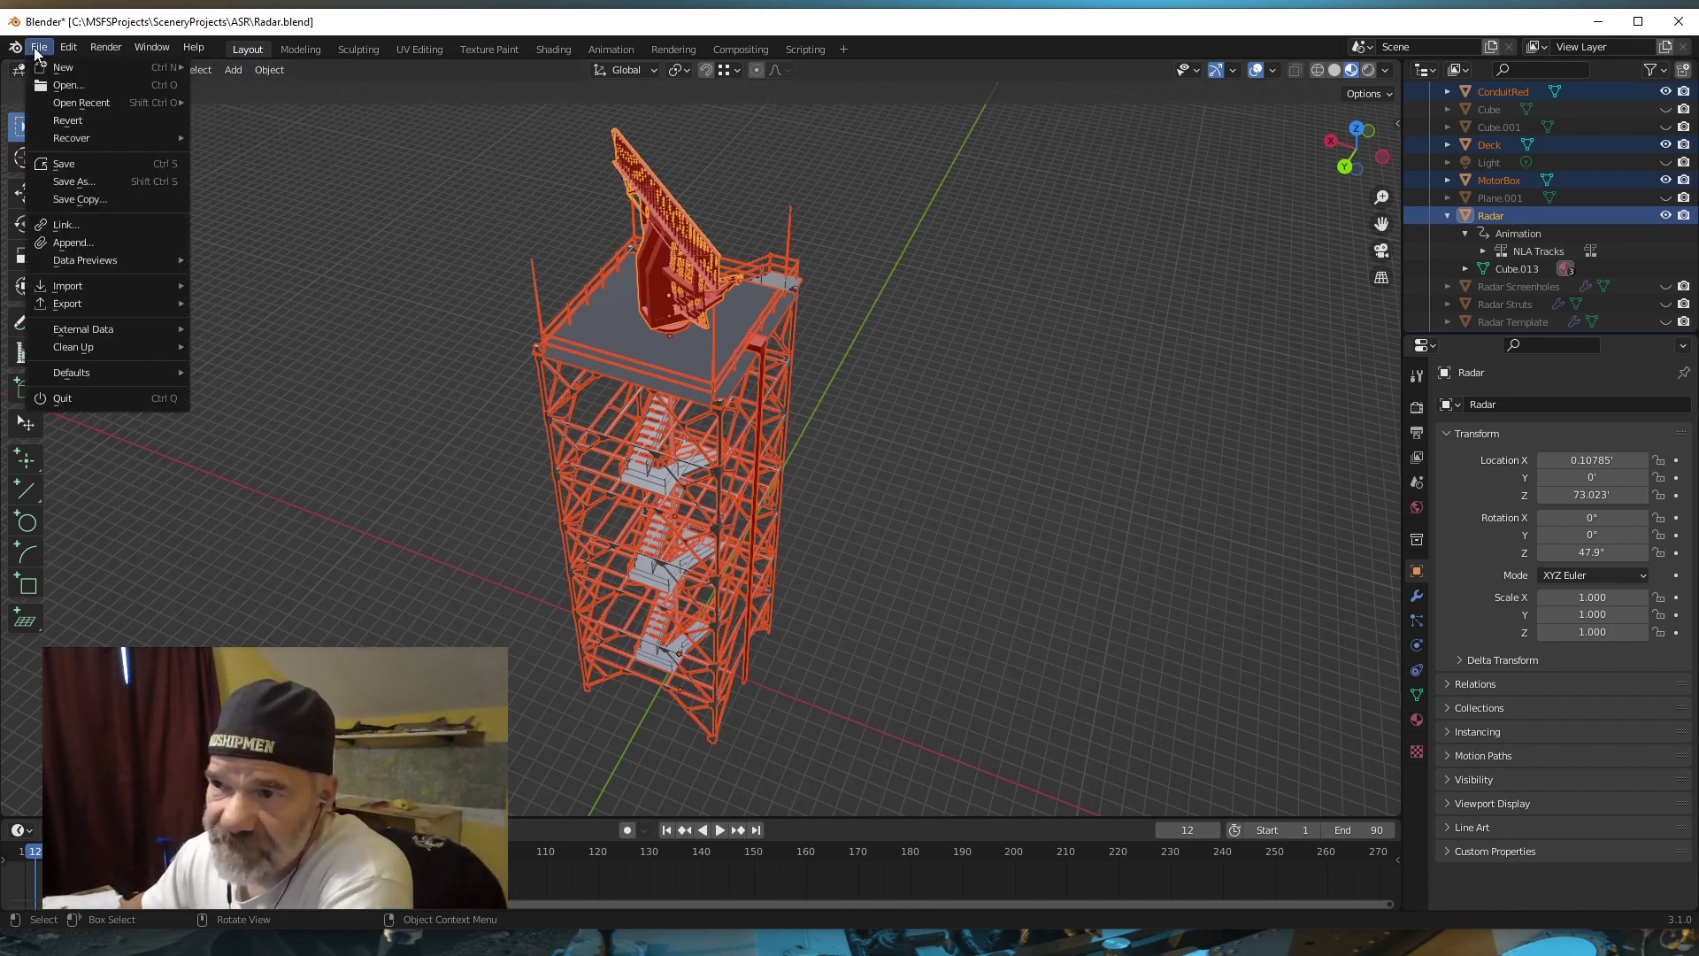
pyautogui.moveTo(80, 305)
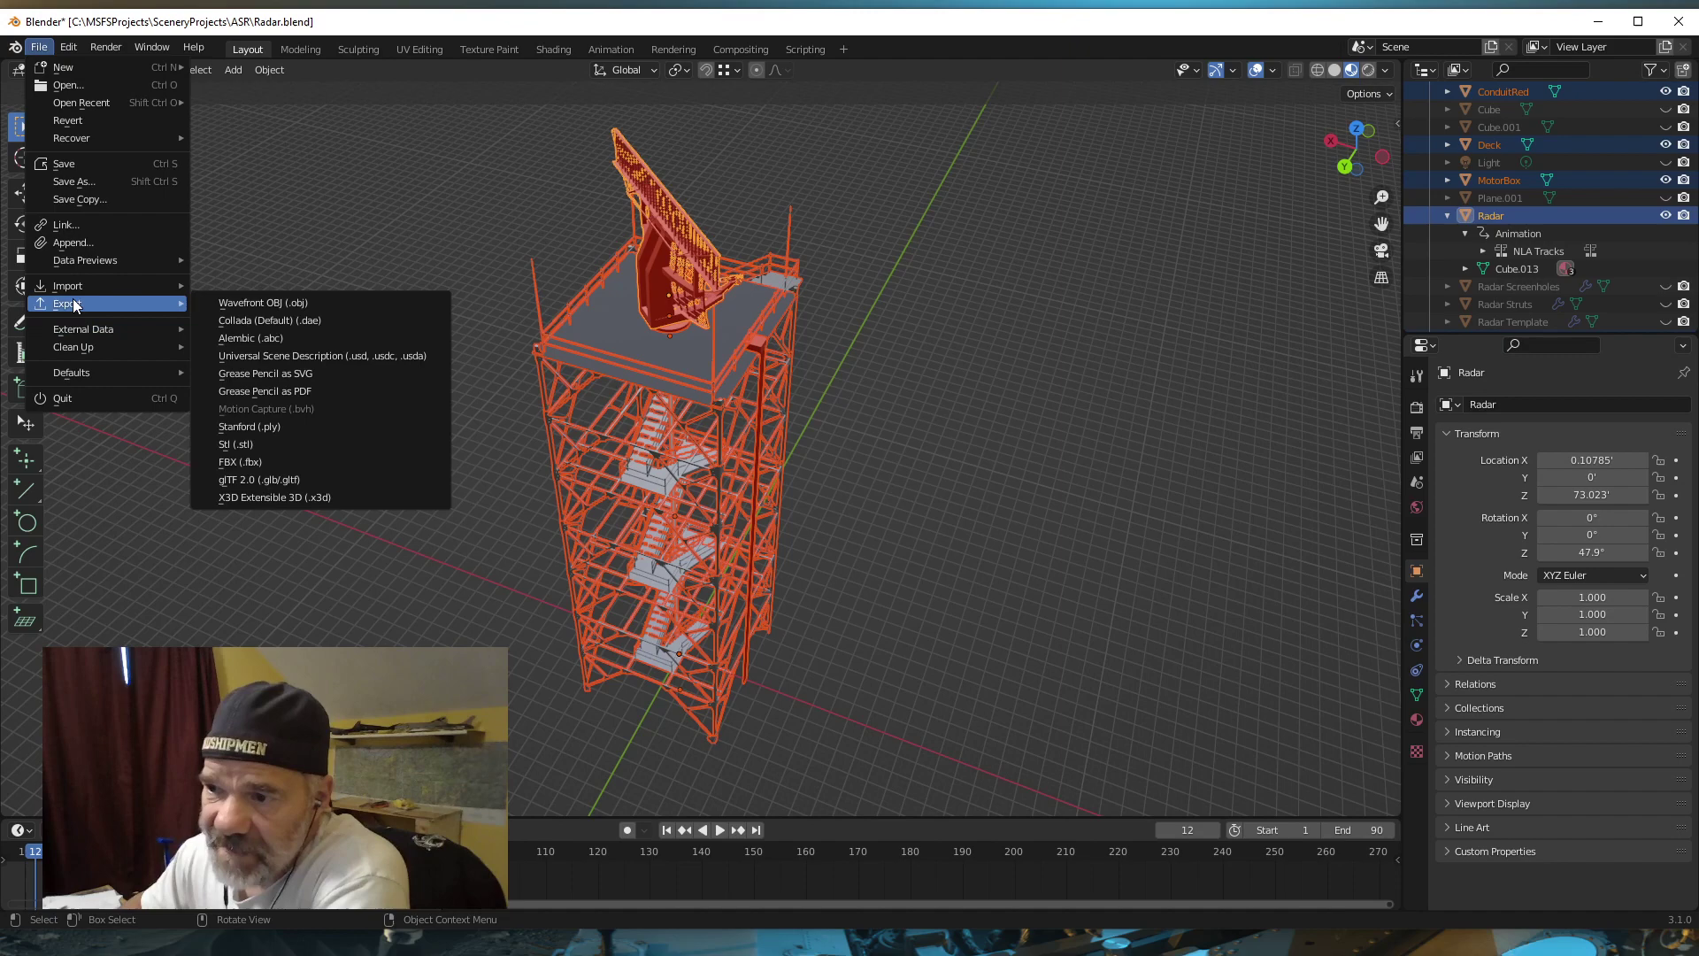
pyautogui.click(260, 476)
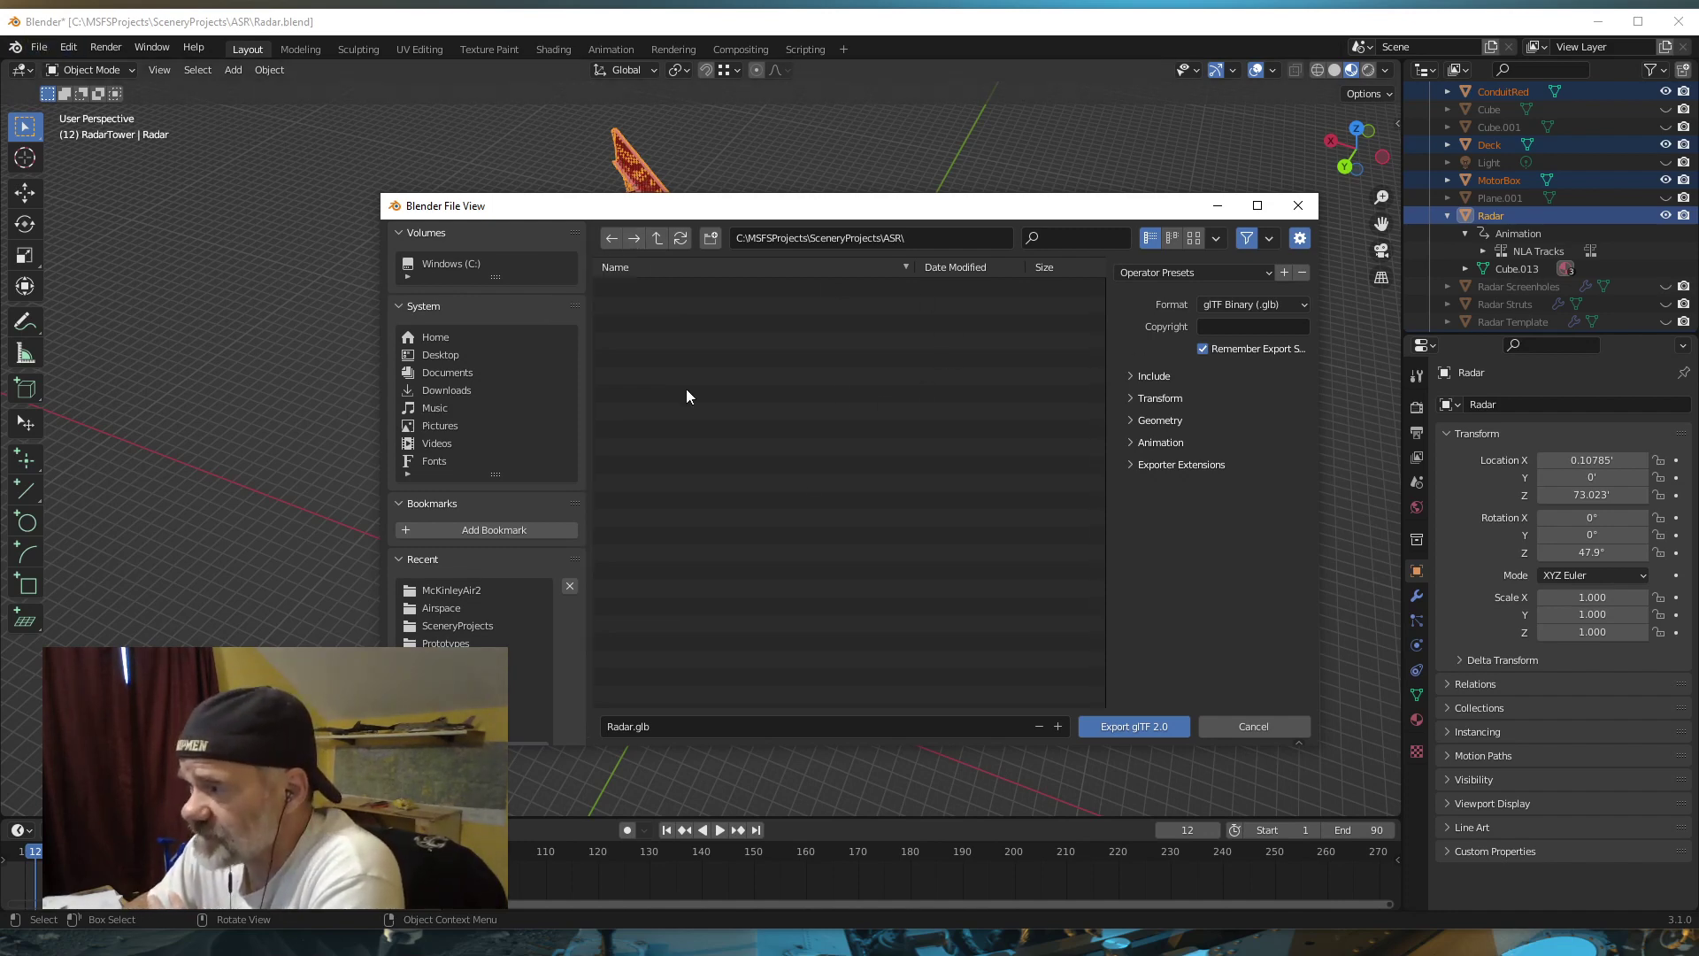
# - Switch the export format to glTF Separate (.gltf + .bin + textures) and expand the Include options
pyautogui.click(1304, 304)
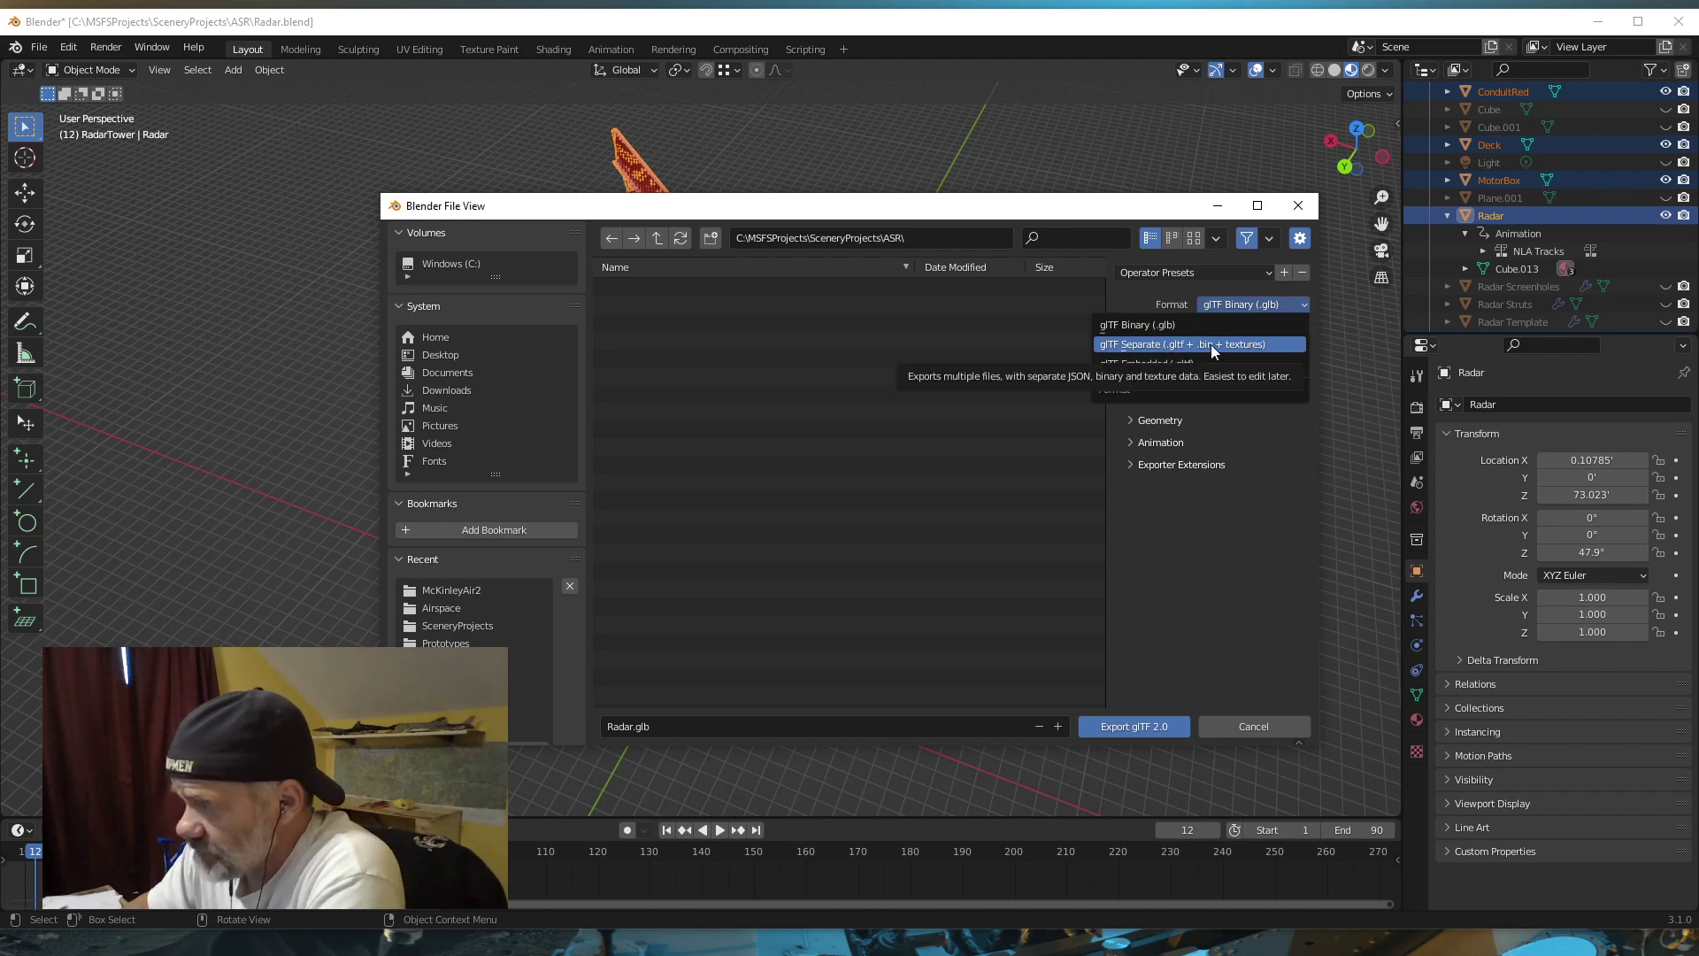
pyautogui.click(1240, 343)
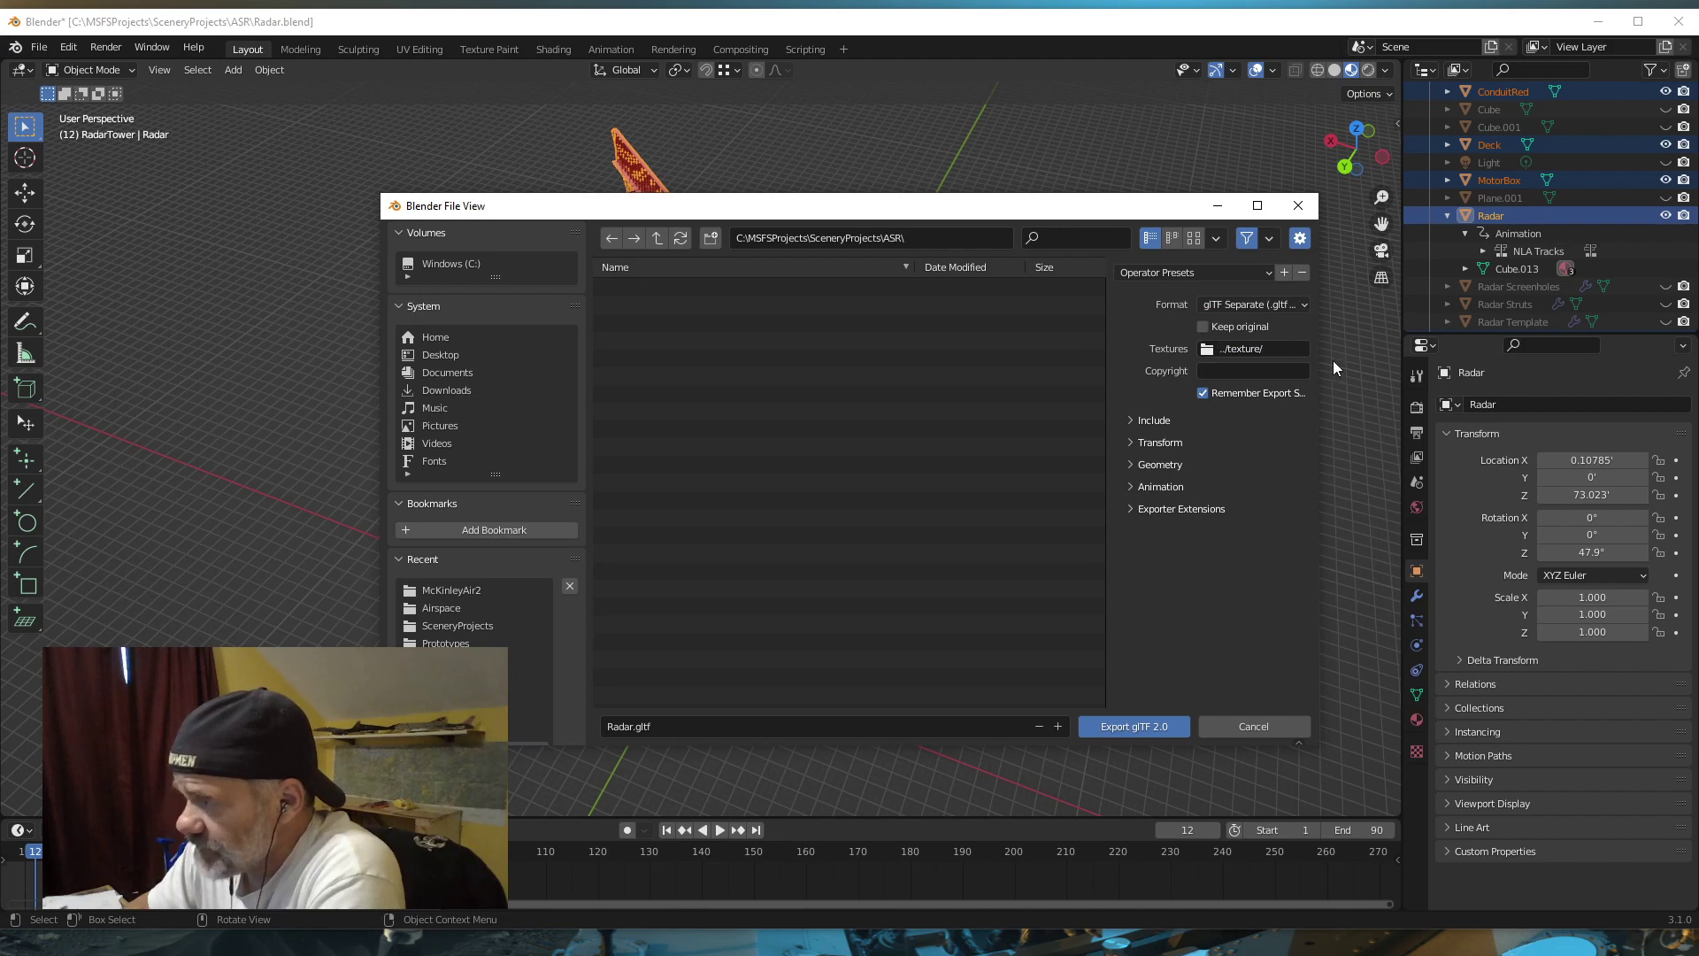
pyautogui.click(1138, 418)
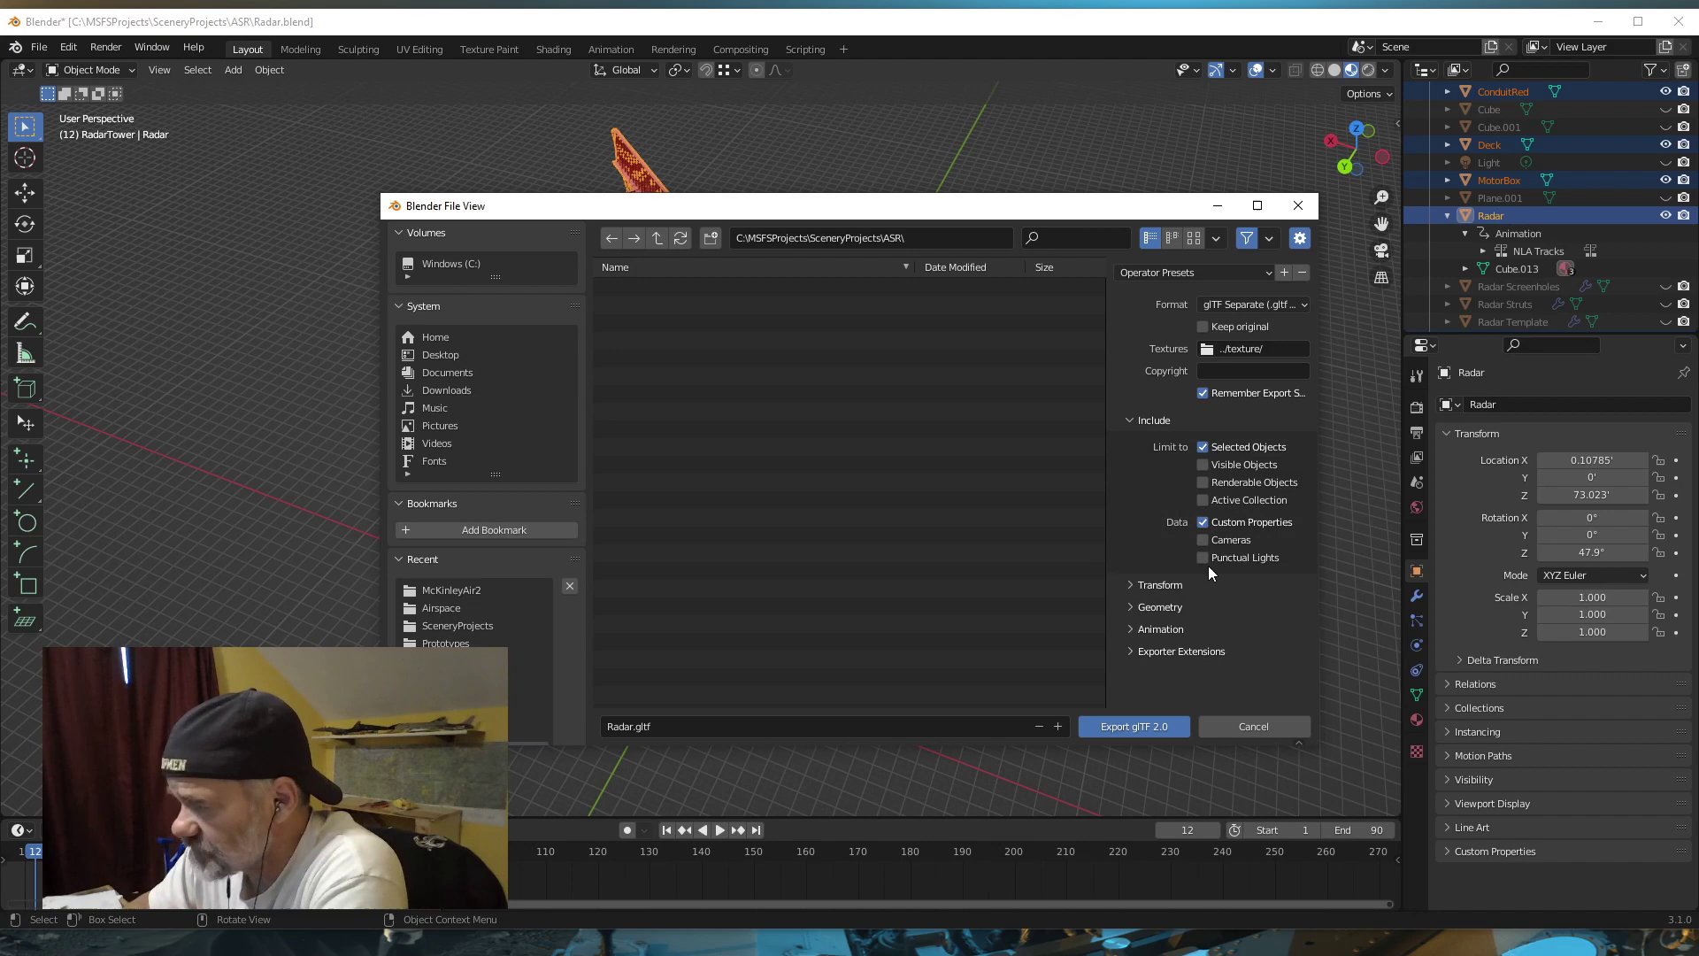
# - In Transform and Geometry, turn off Tangents while keeping +Y Up, UVs, Normals and Vertex Colors
pyautogui.click(1129, 584)
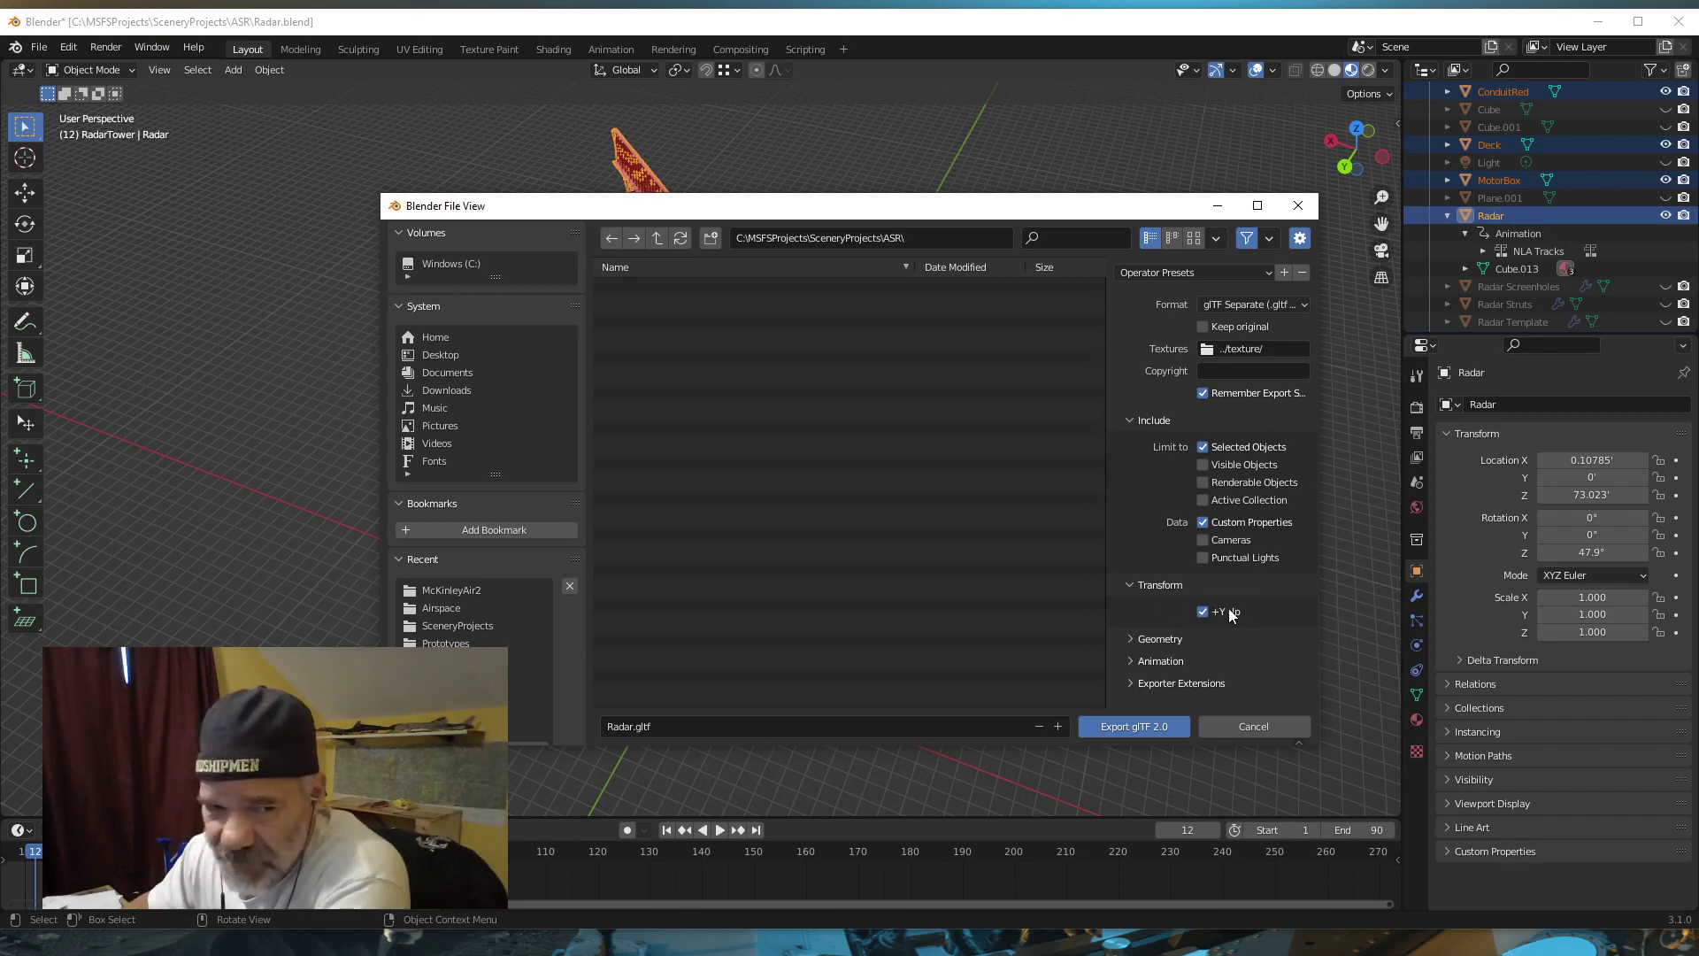
pyautogui.click(1130, 639)
pyautogui.scroll(-4, 1209, 610)
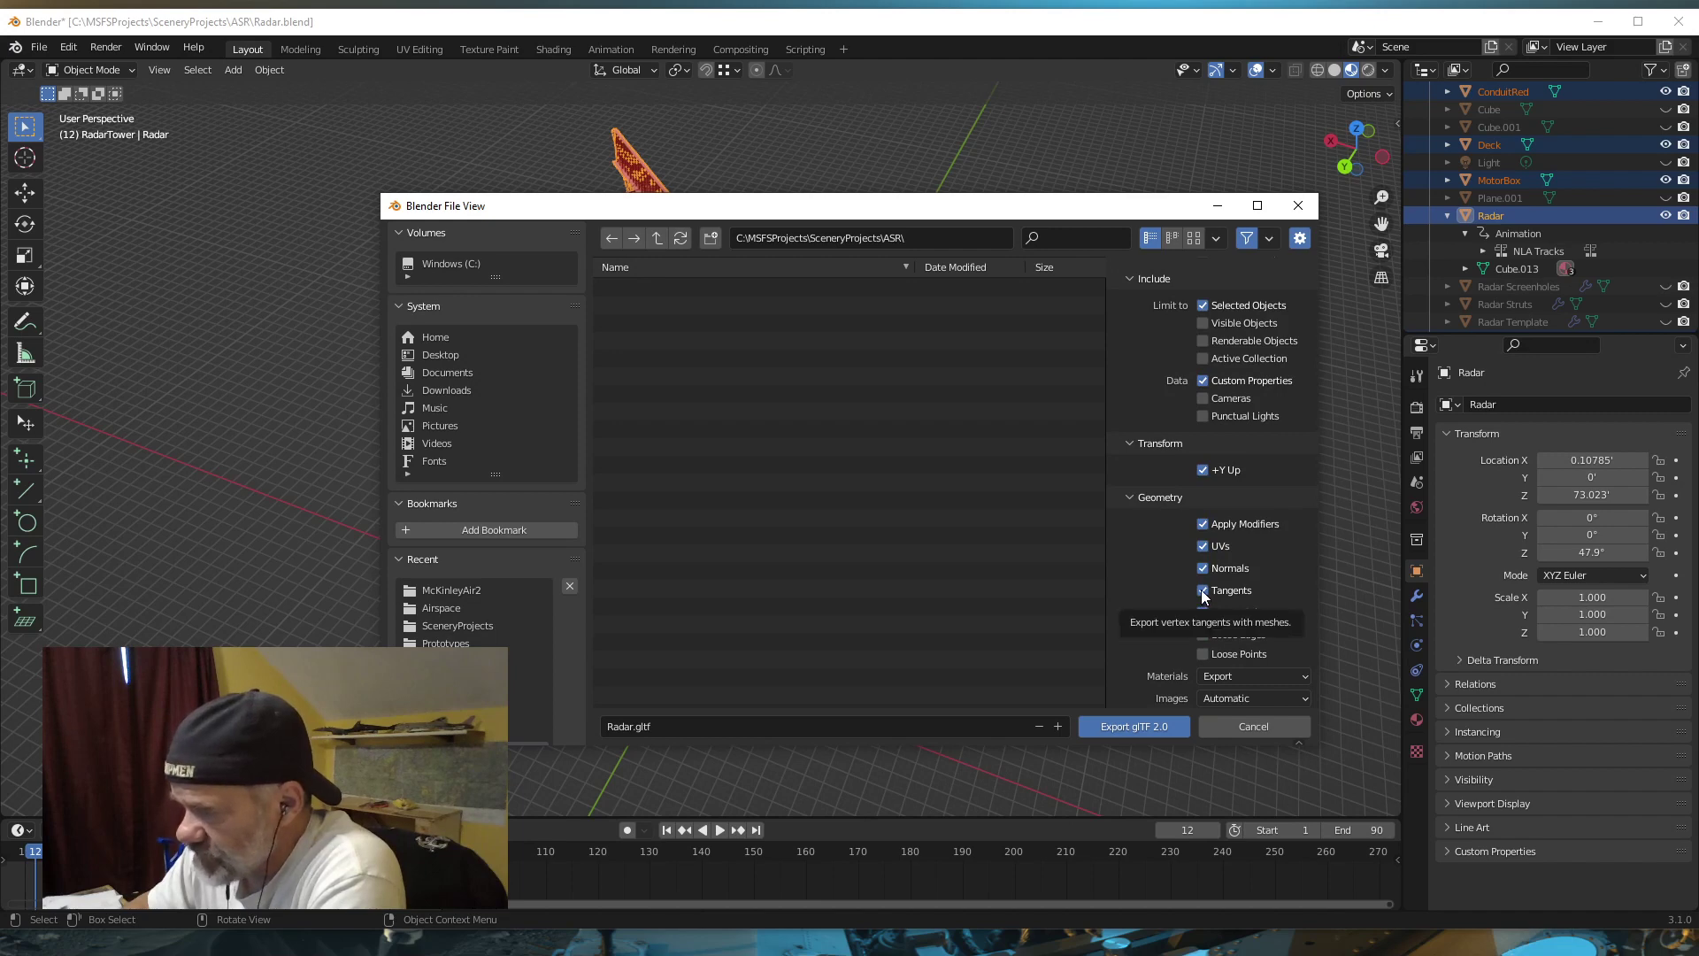
pyautogui.click(1203, 591)
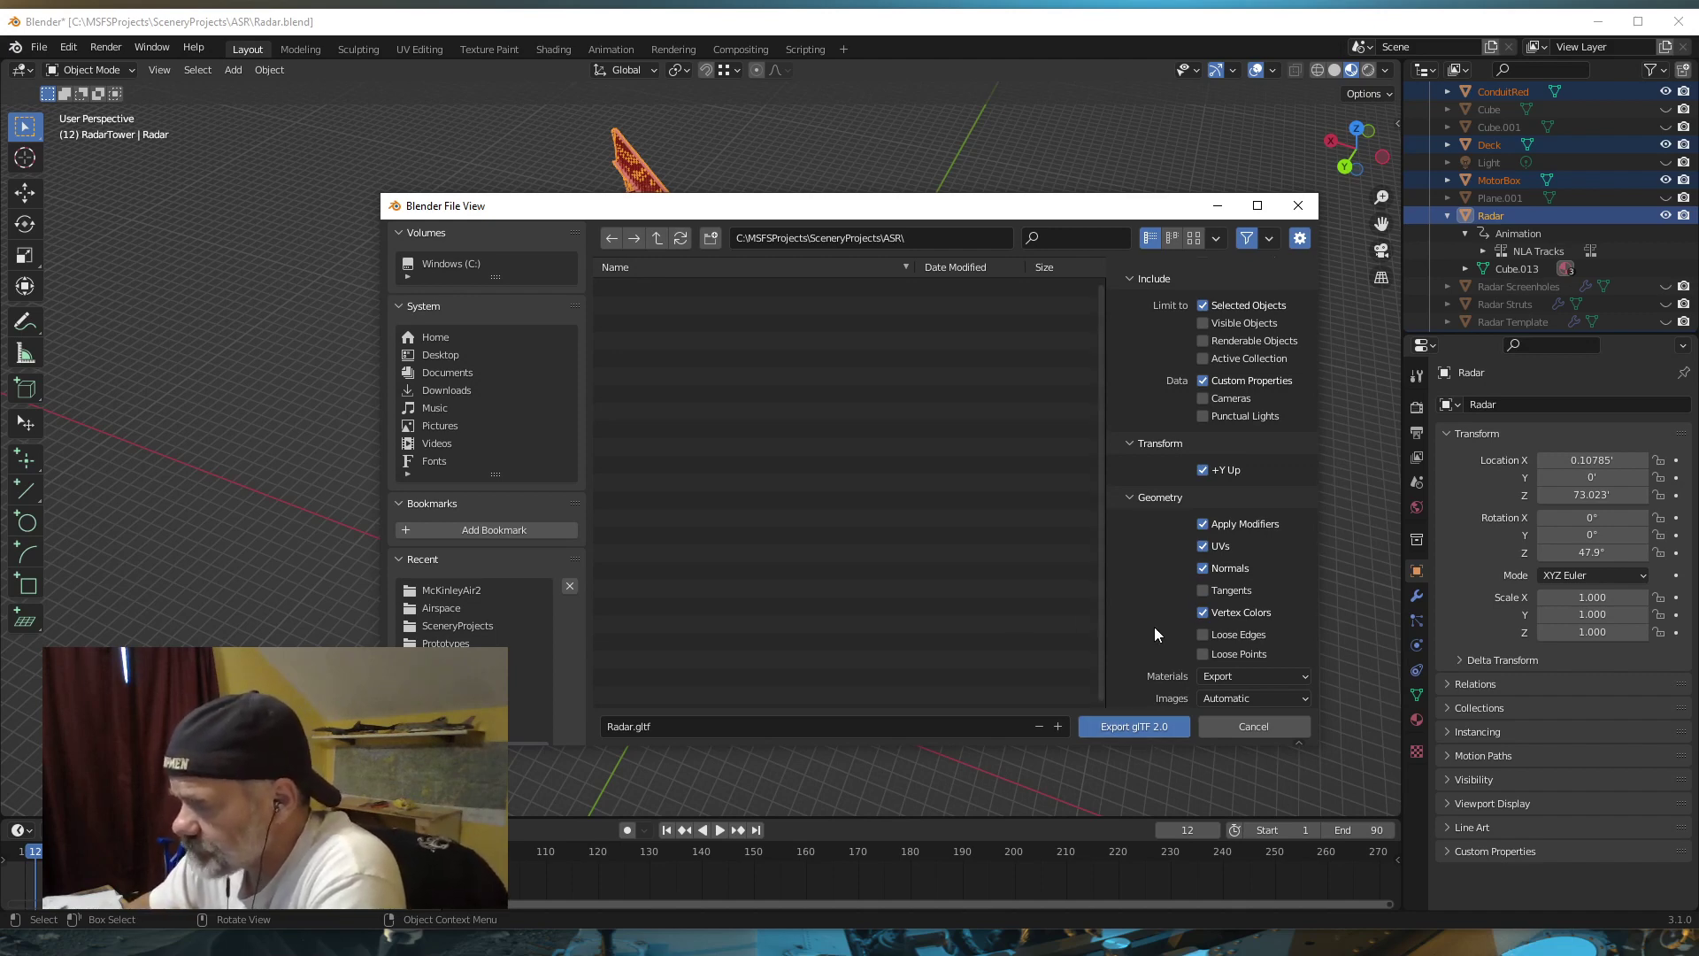
pyautogui.scroll(-2, 1154, 626)
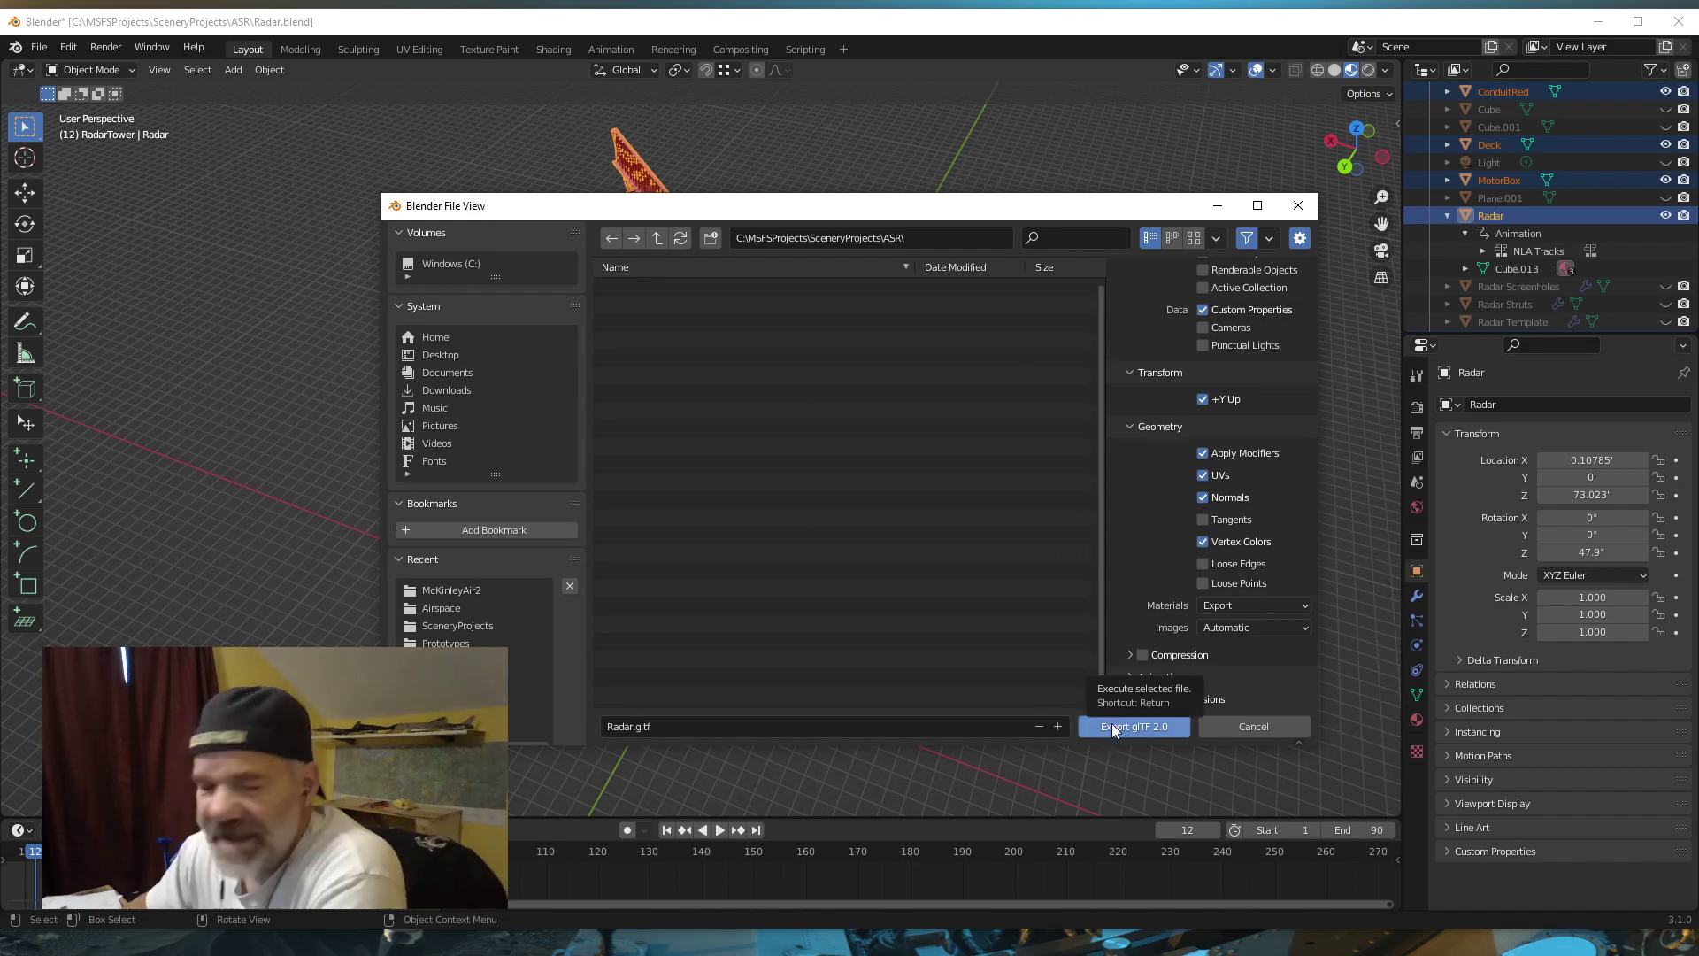
# - Cancel the glTF export without writing files and deselect all tower objects
pyautogui.click(1248, 725)
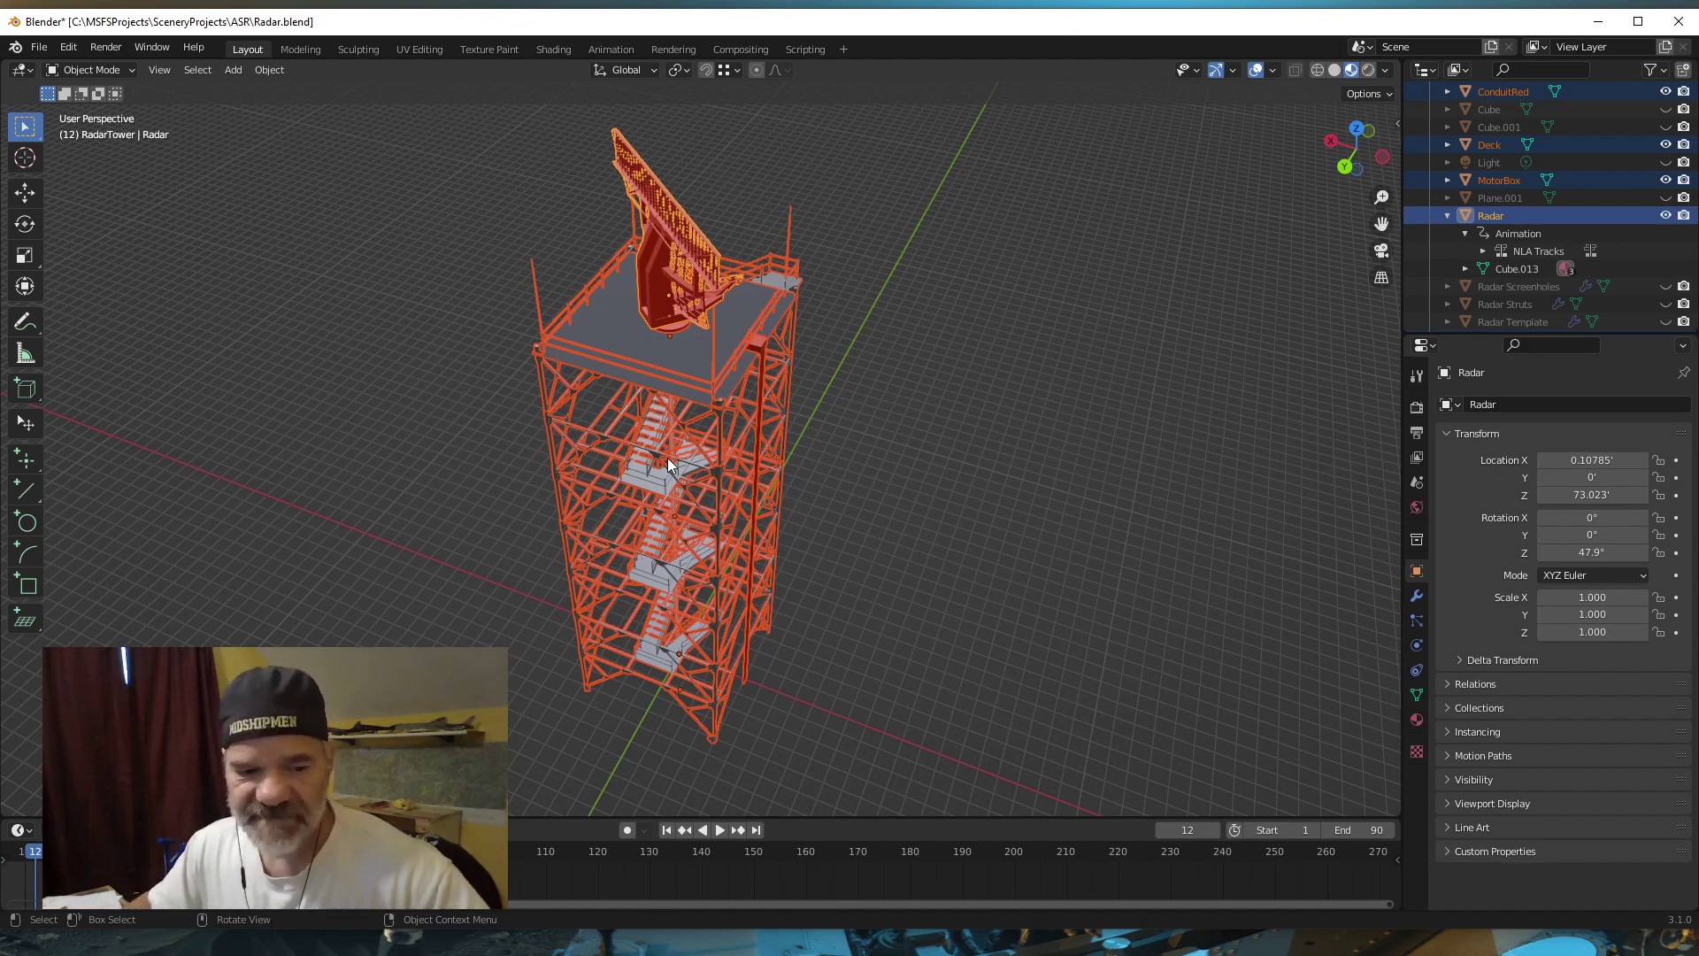
pyautogui.click(784, 623)
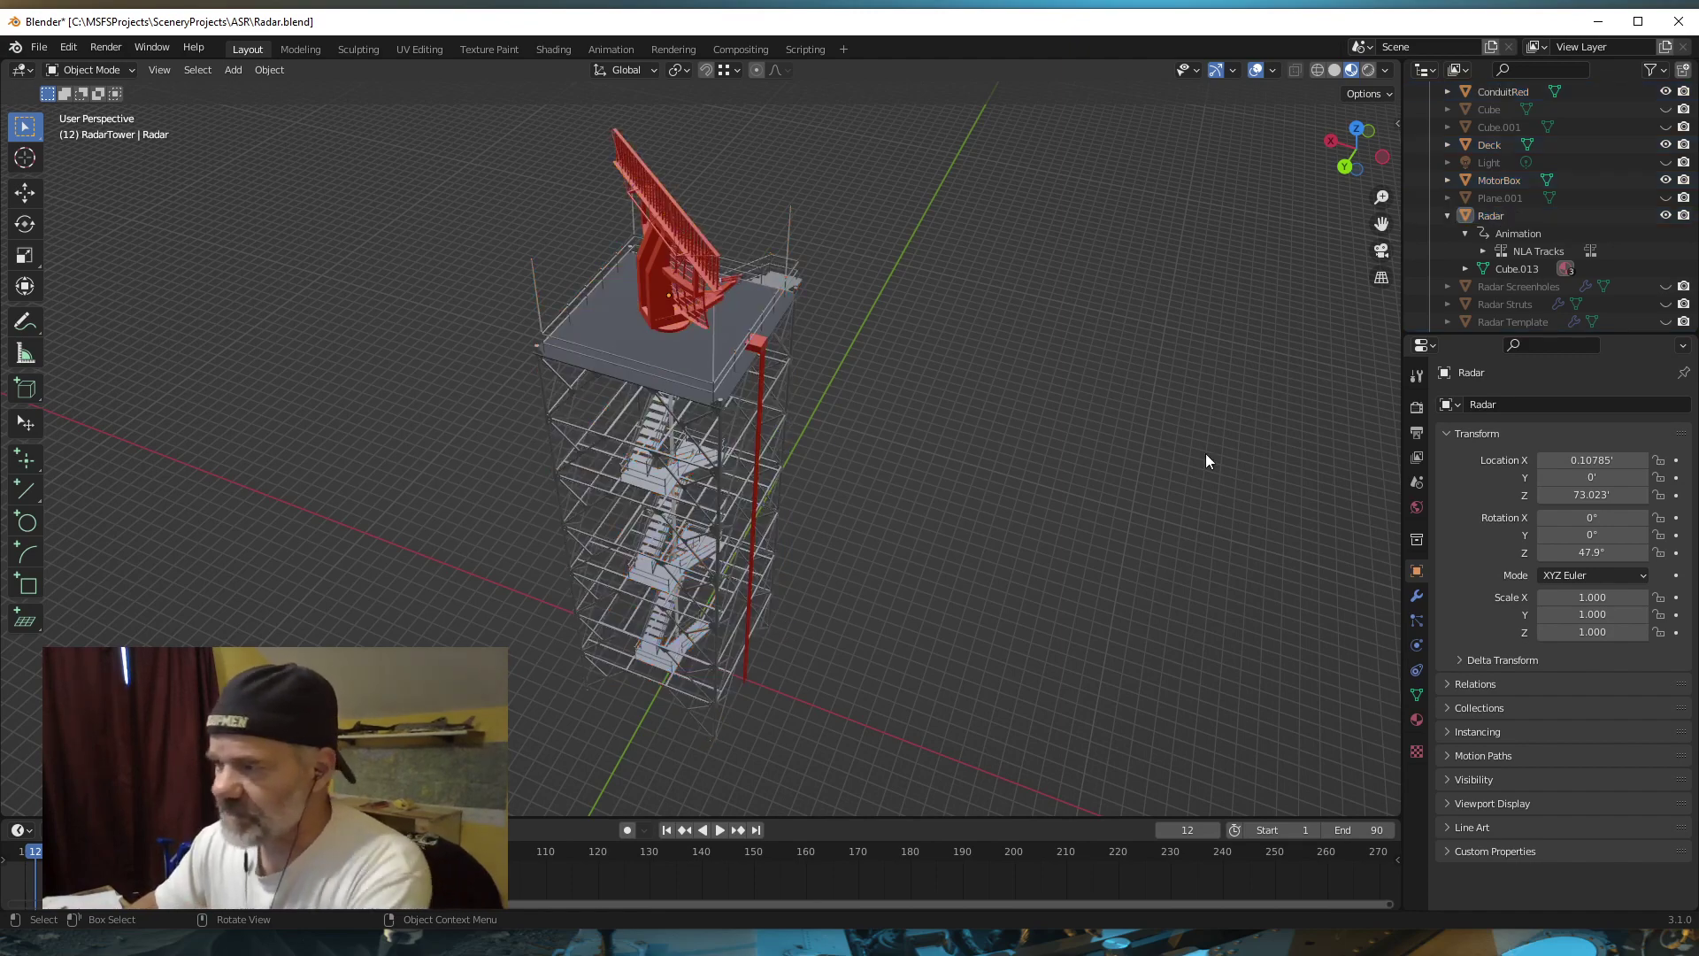
# - Reopen the Multi-Export glTF 2.0 sidebar and start a new glTF 2.0 (.glb/.gltf) export
pyautogui.press('n')
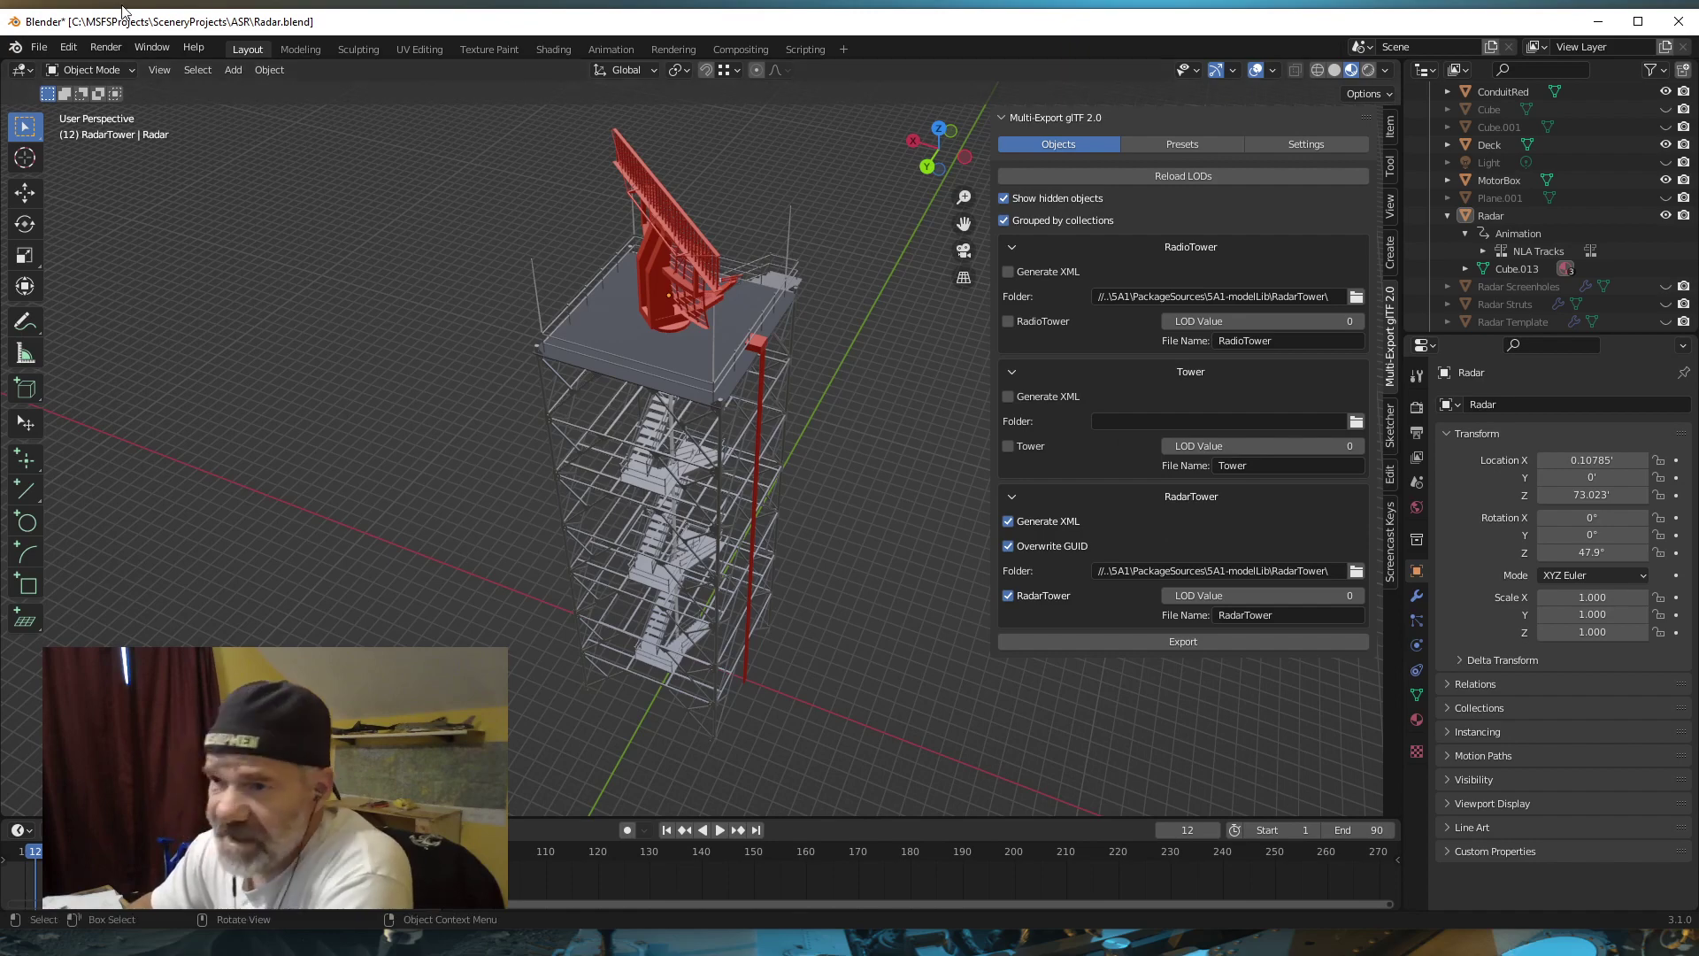
pyautogui.click(40, 47)
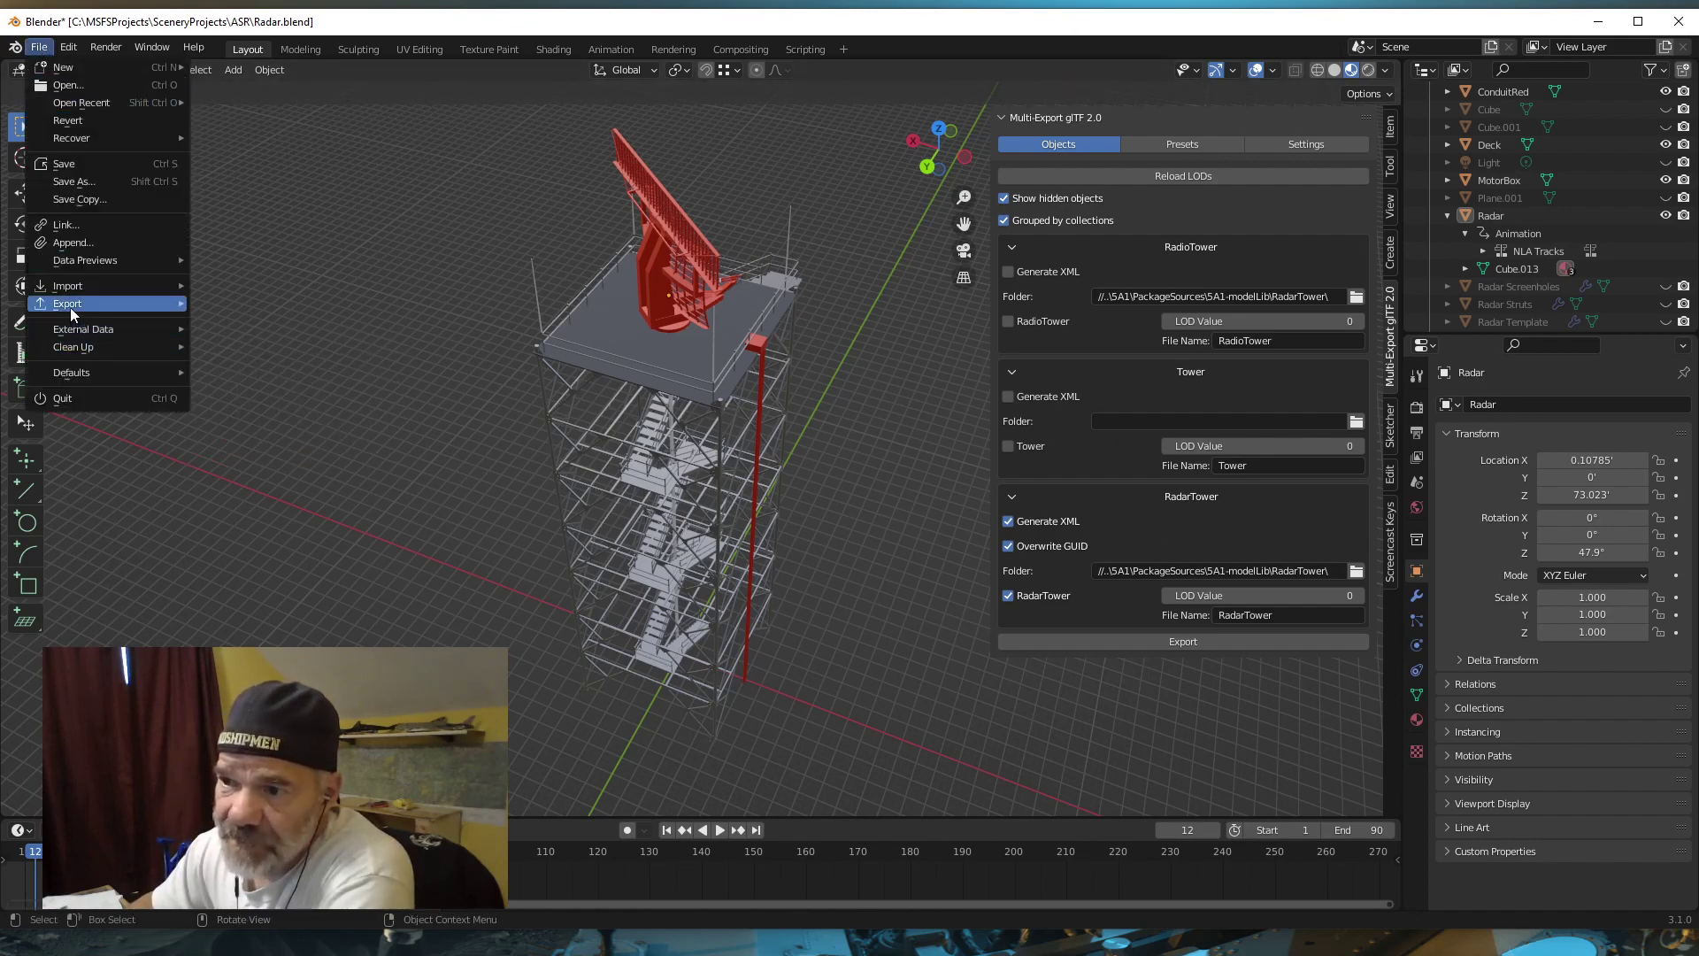
pyautogui.moveTo(70, 305)
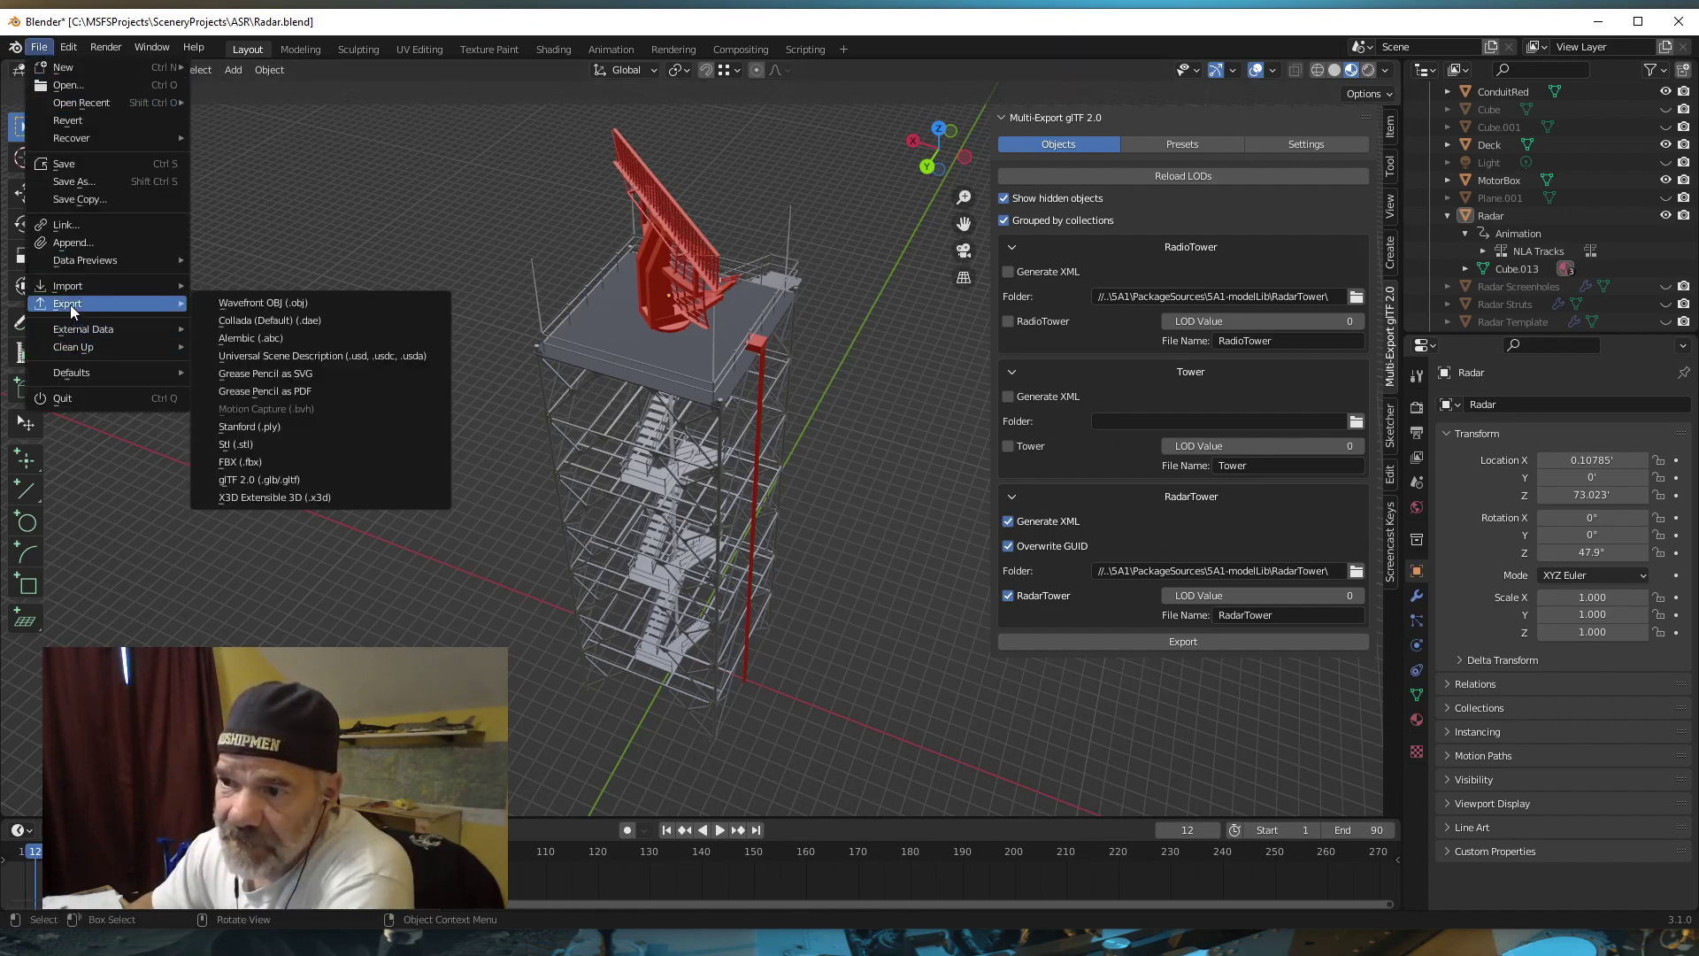
pyautogui.click(256, 481)
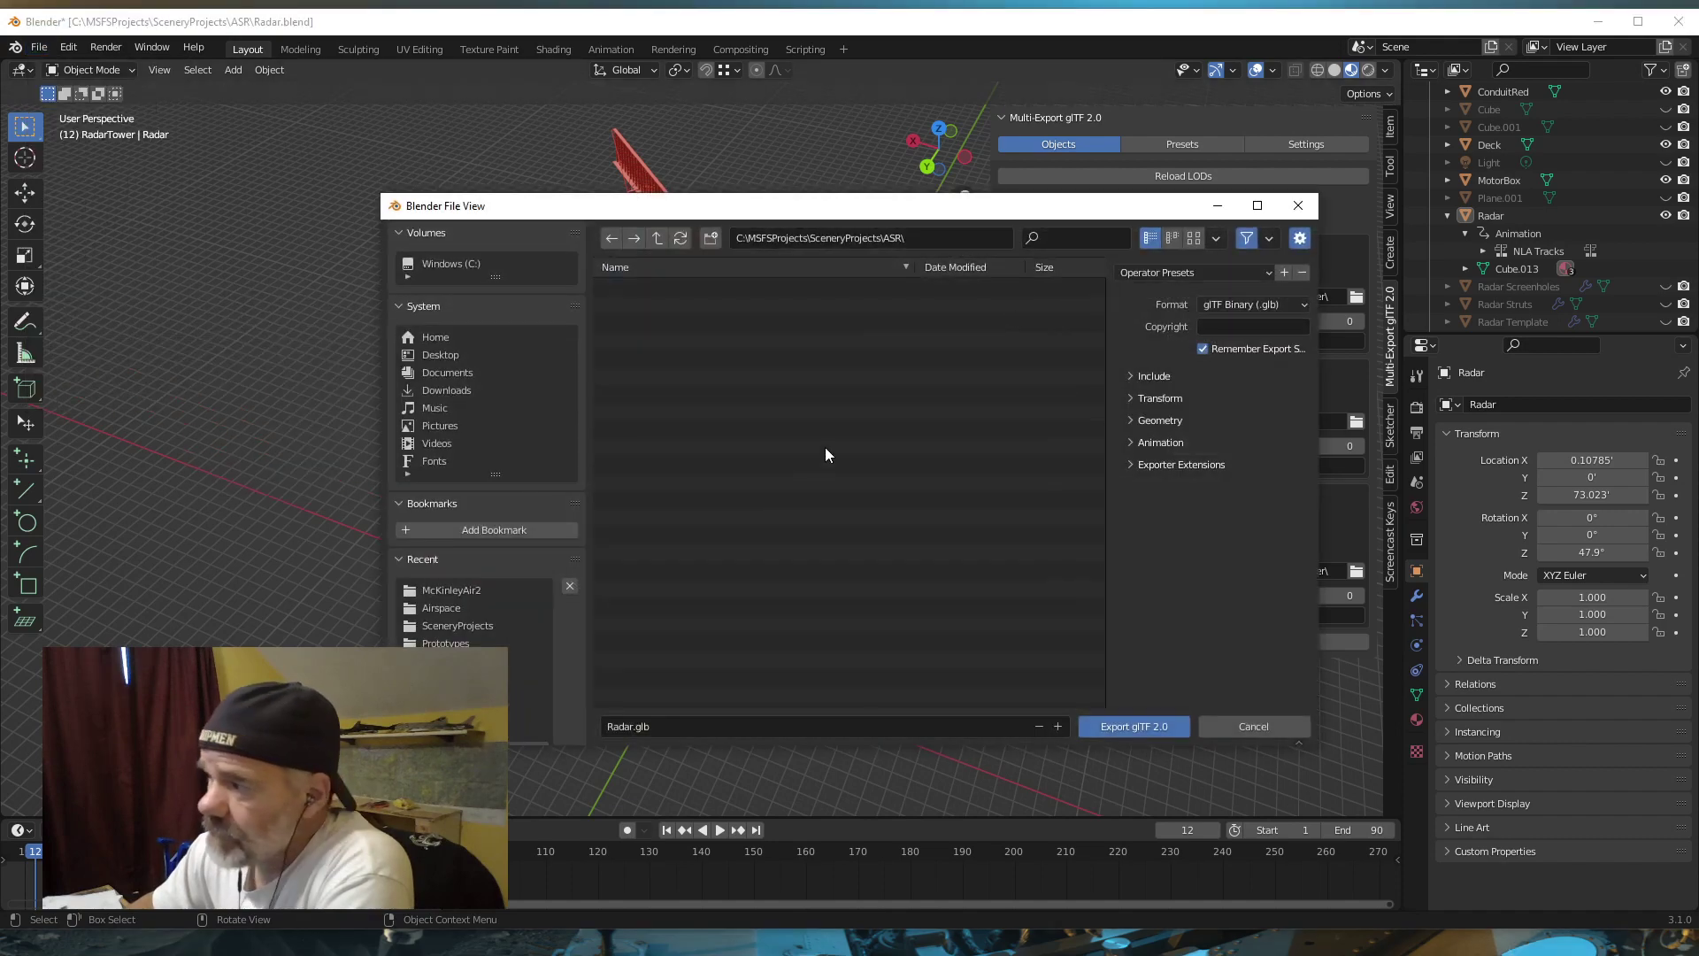
# - Review the glTF format choices, leaving the format on glTF Binary (.glb)
pyautogui.click(1303, 302)
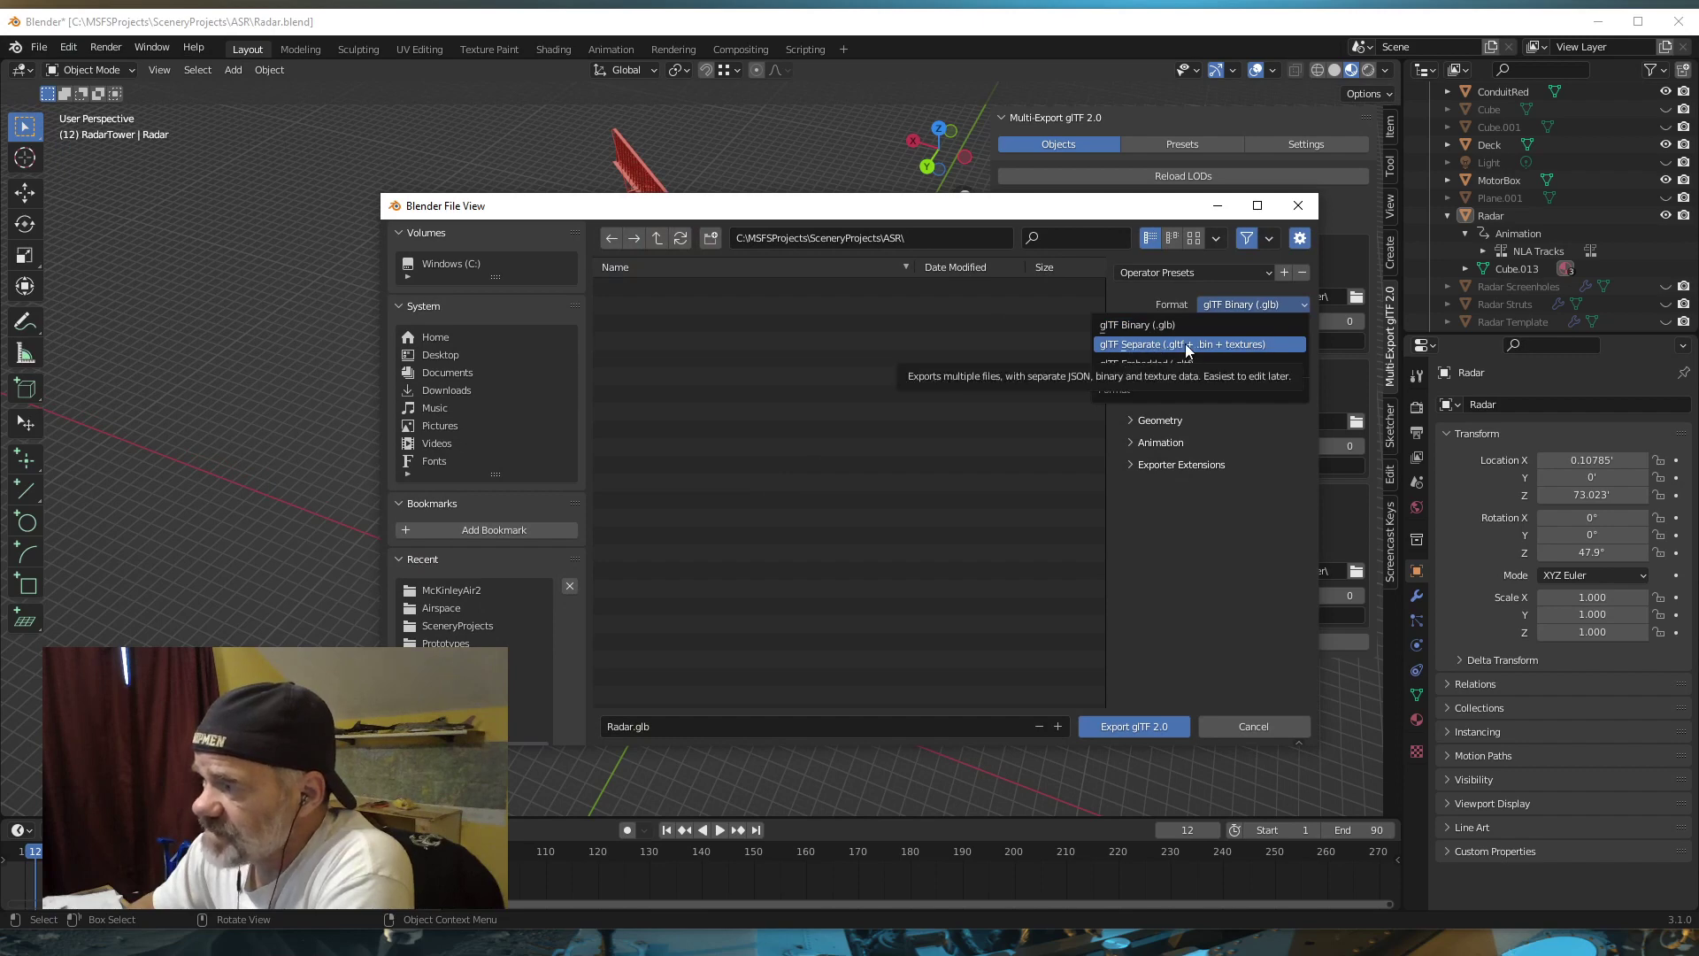
pyautogui.click(1075, 367)
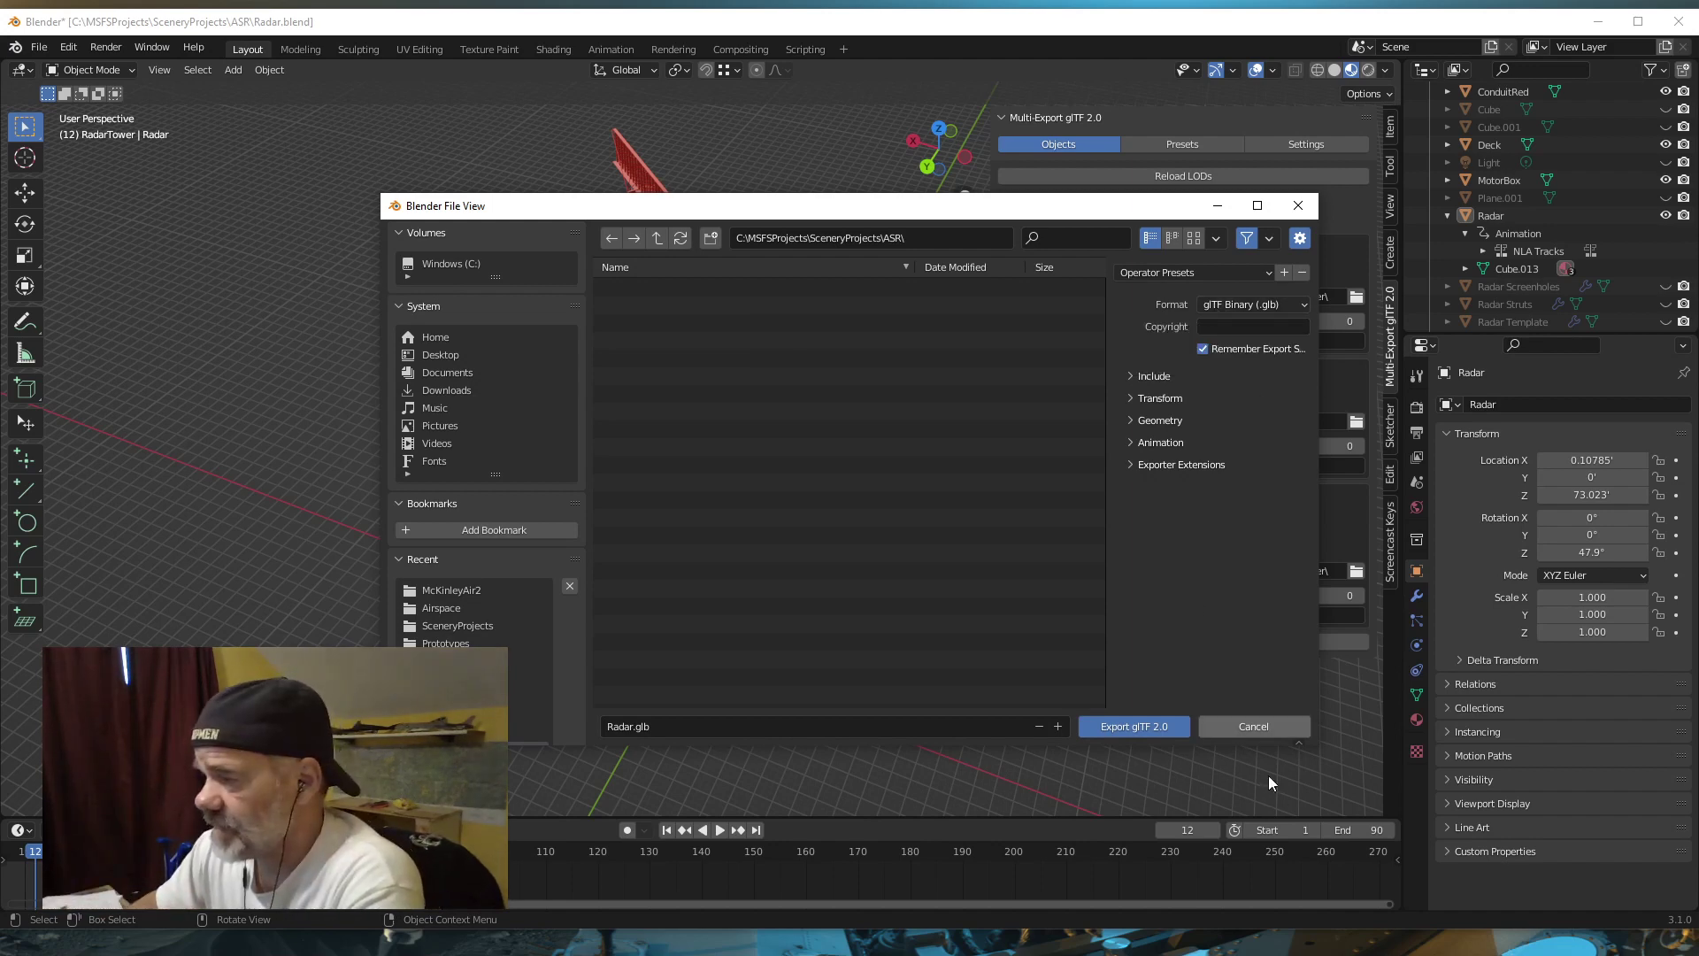
pyautogui.click(1253, 725)
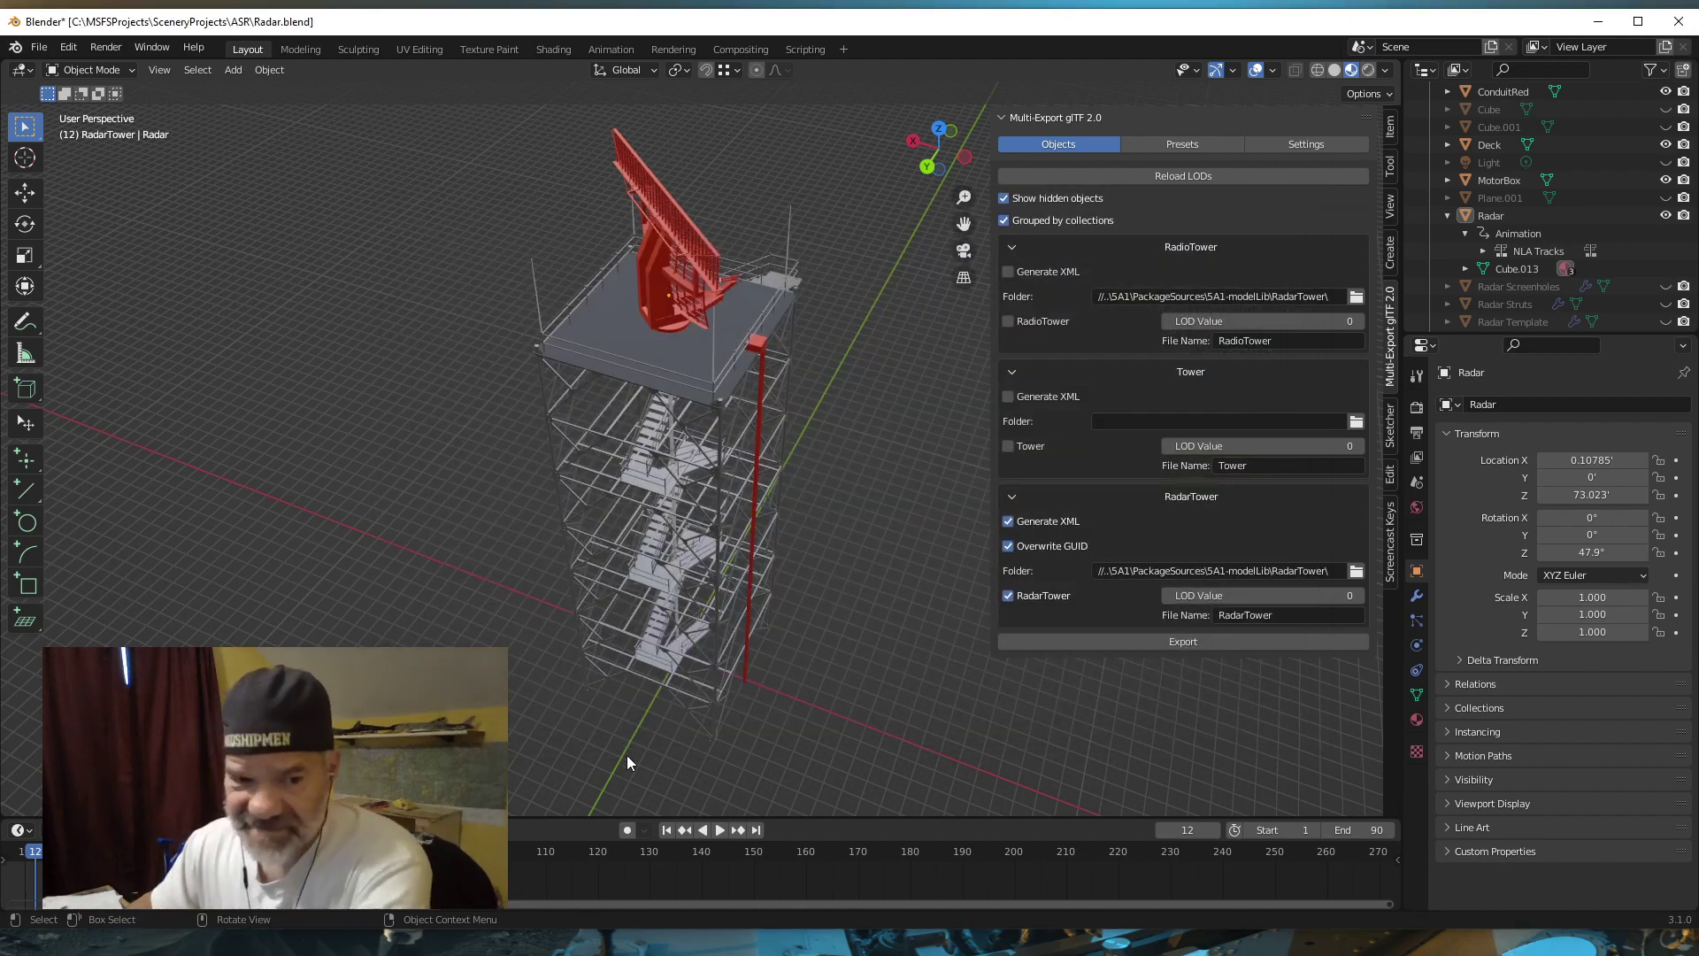